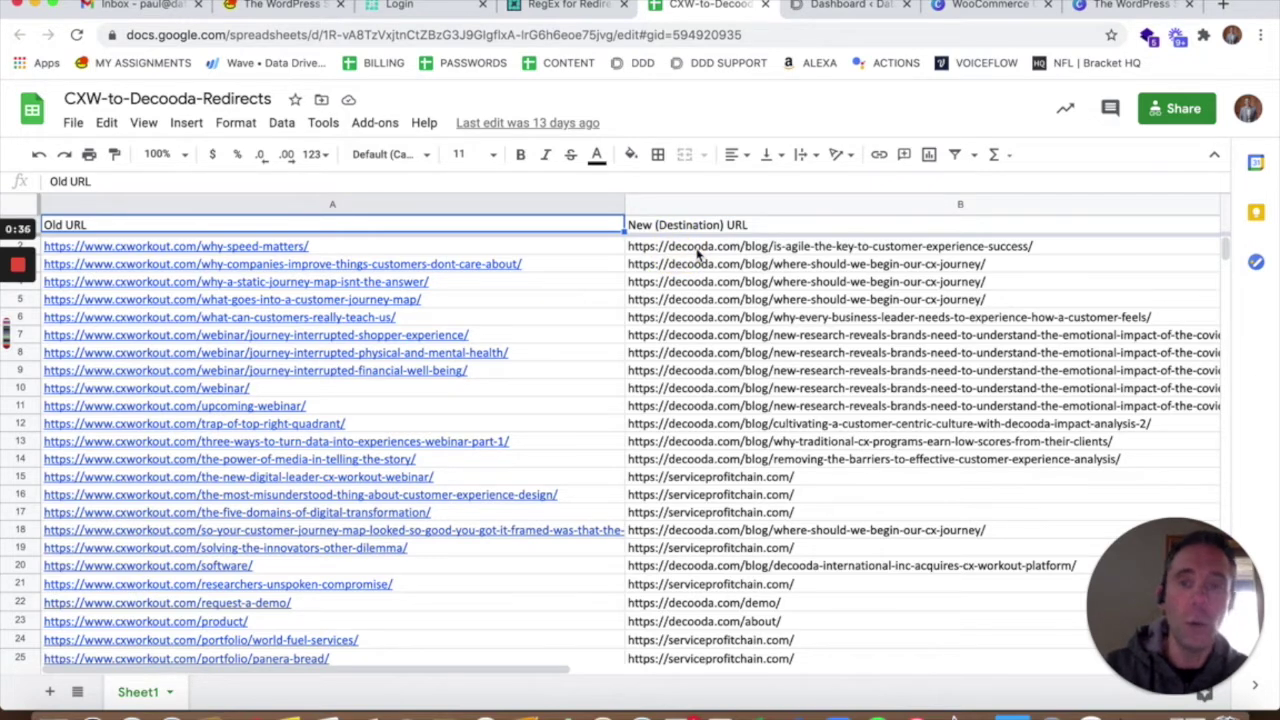
# Step: Look through the old URLs and their new destination URLs in the CXW-to-Decooda-Redirects sheet
pyautogui.moveTo(603, 259)
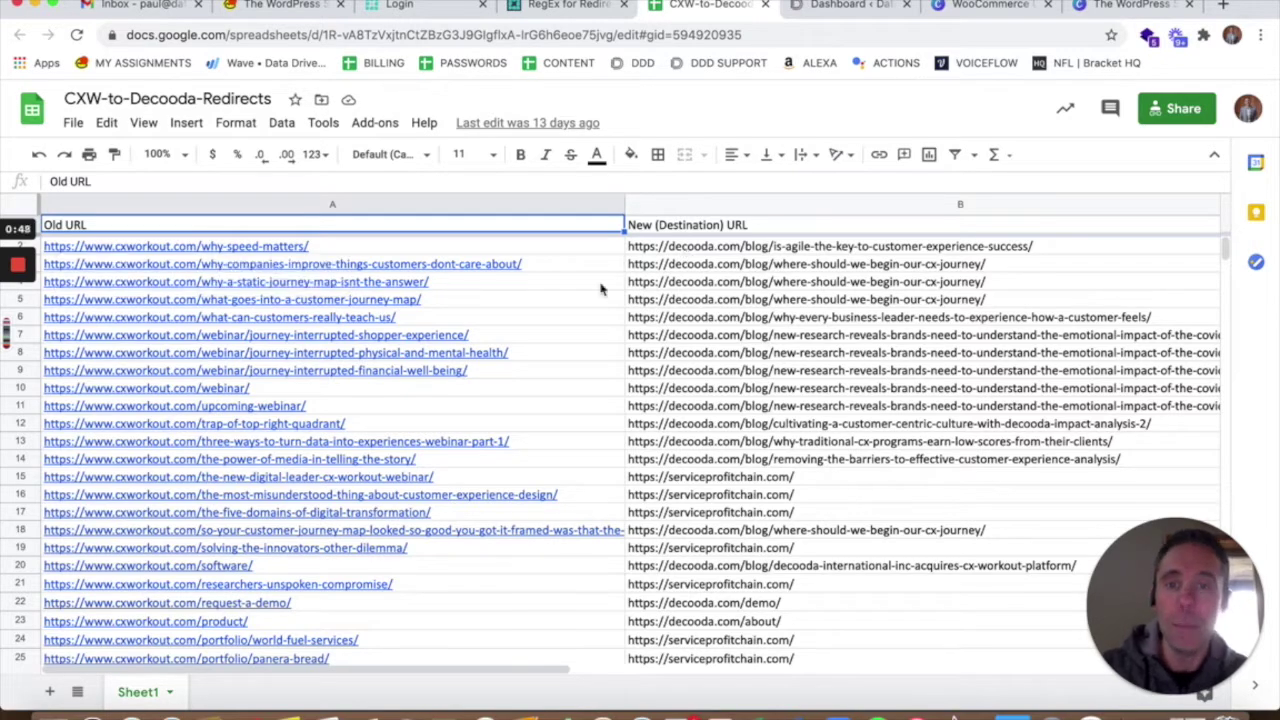
pyautogui.scroll(-2, 572, 320)
pyautogui.scroll(-7, 572, 320)
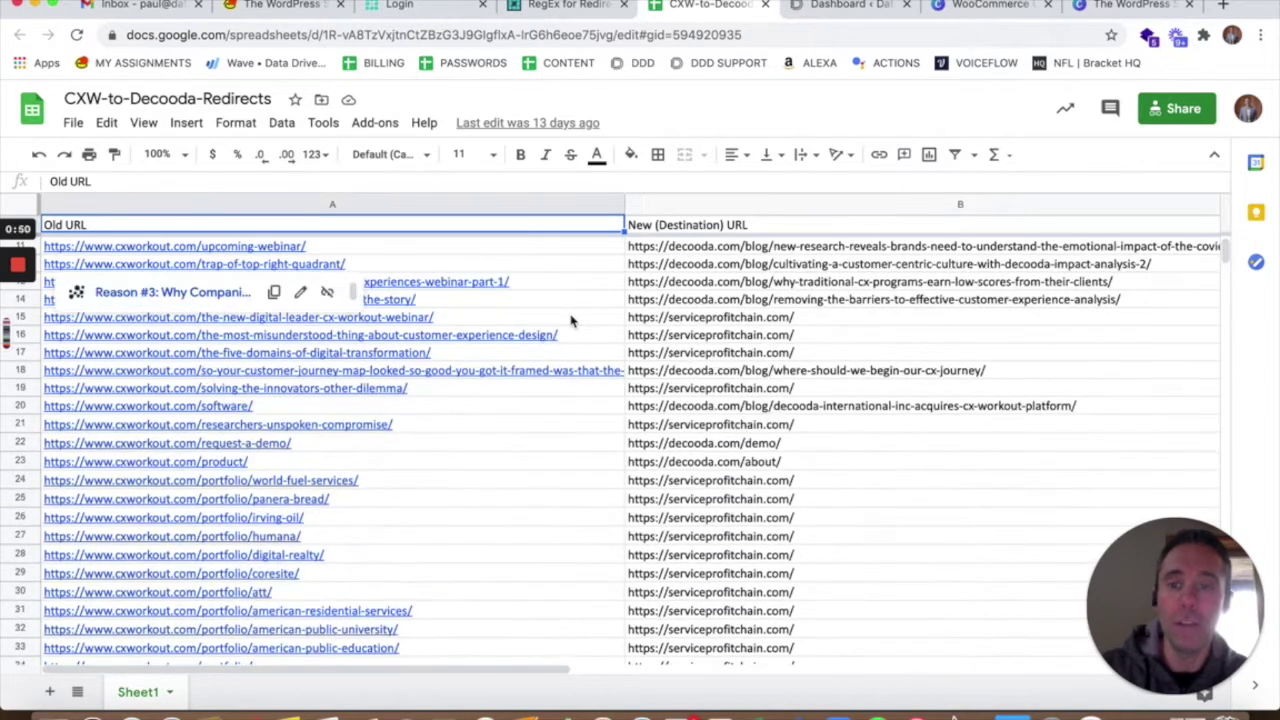
pyautogui.scroll(-4, 572, 320)
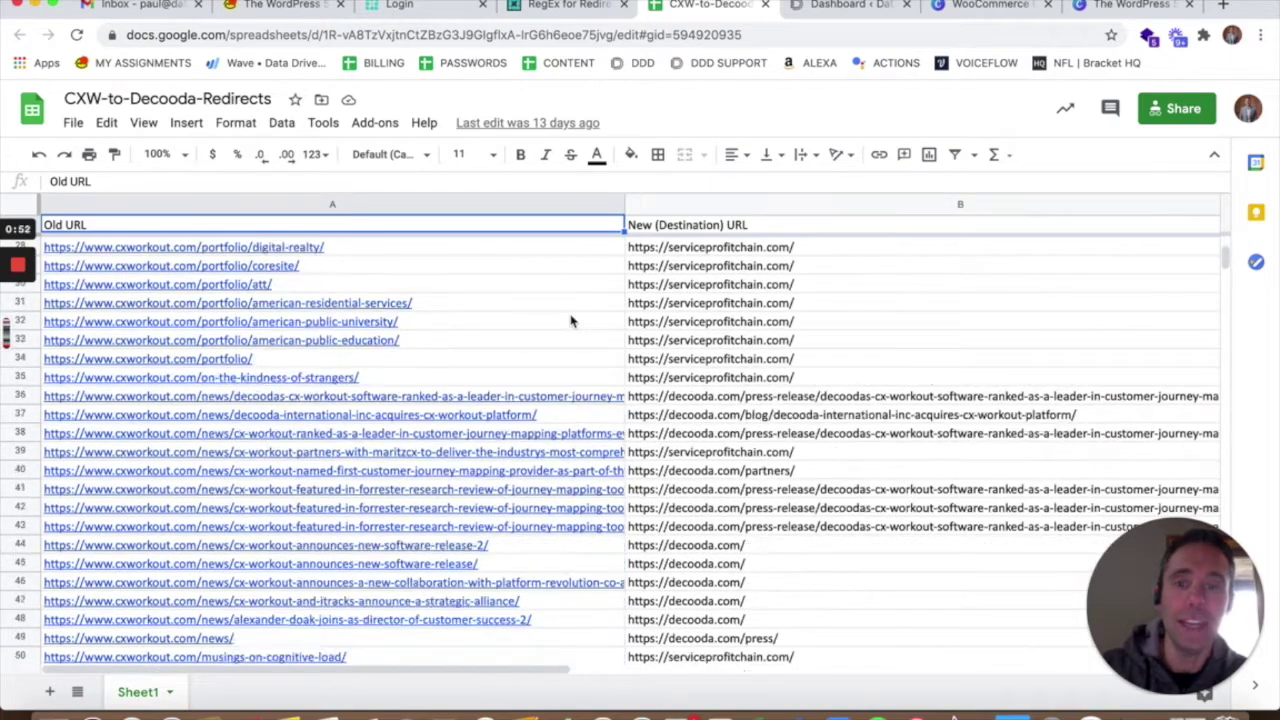
pyautogui.scroll(12, 570, 320)
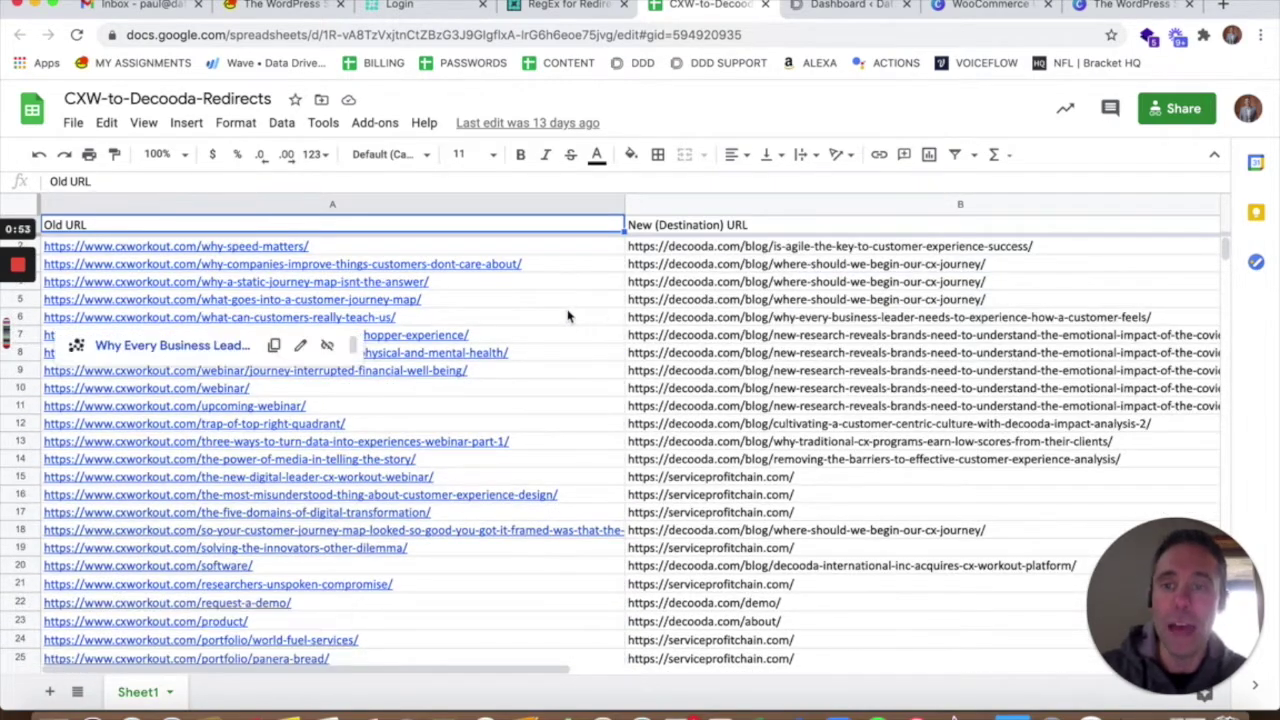
# Step: Compare the first old cxworkout.com URLs, starting with why-speed-matters, against their decooda.com destination URLs
pyautogui.click(703, 255)
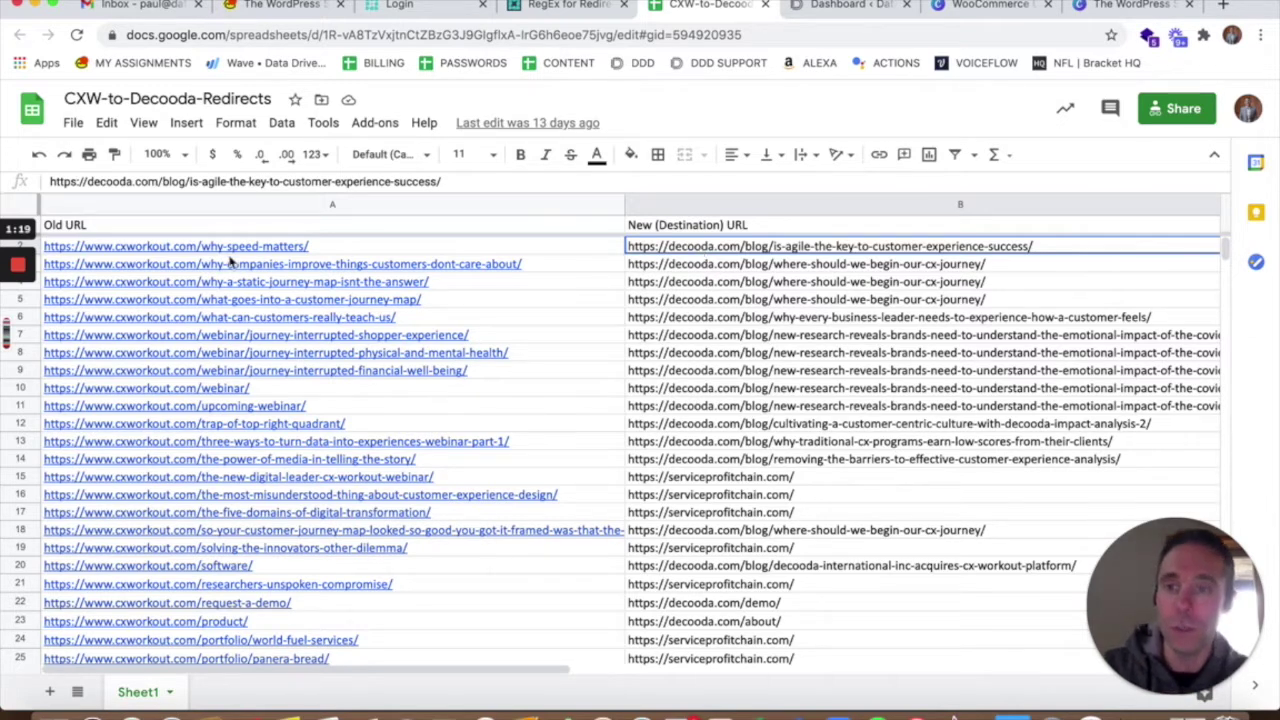
pyautogui.click(333, 250)
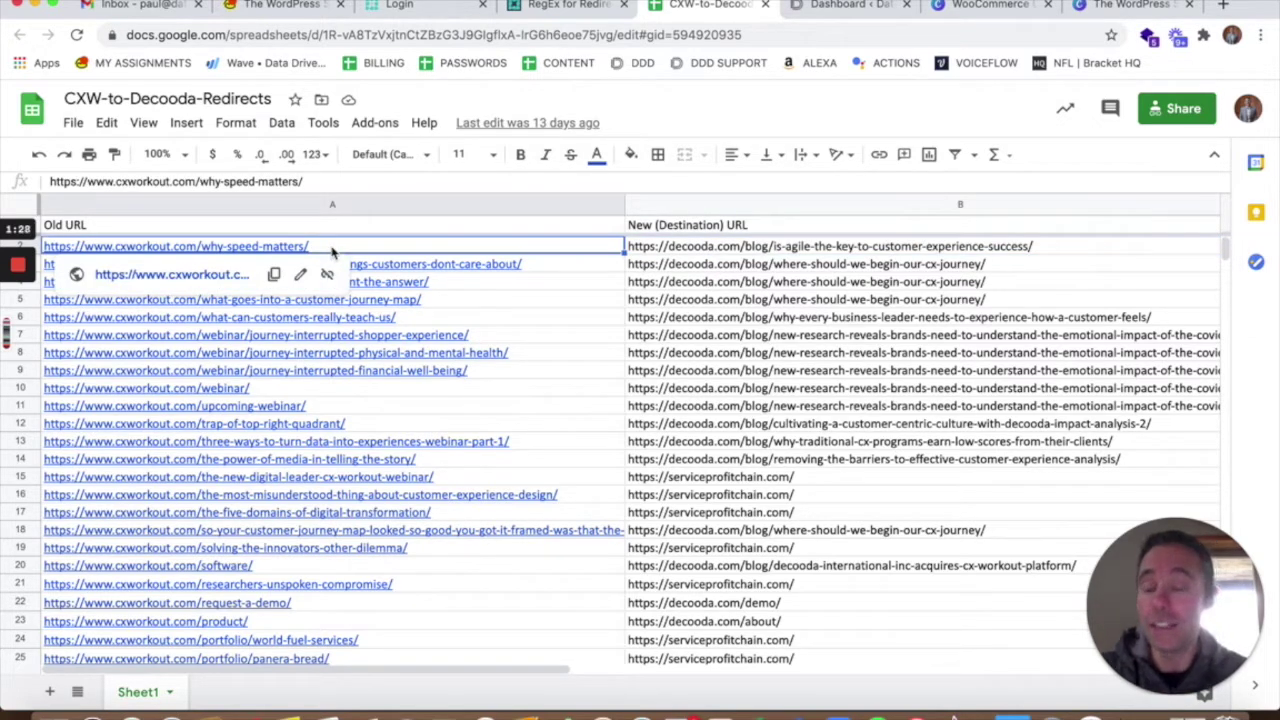
pyautogui.click(674, 252)
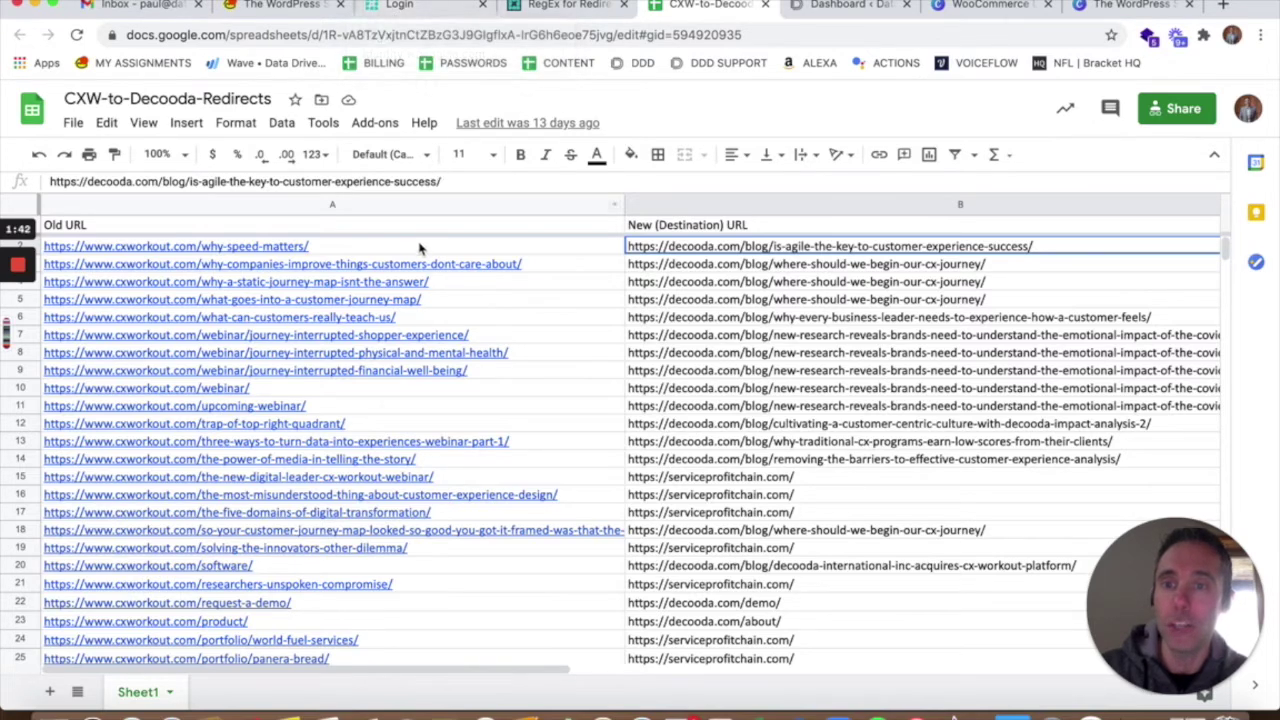
pyautogui.click(713, 265)
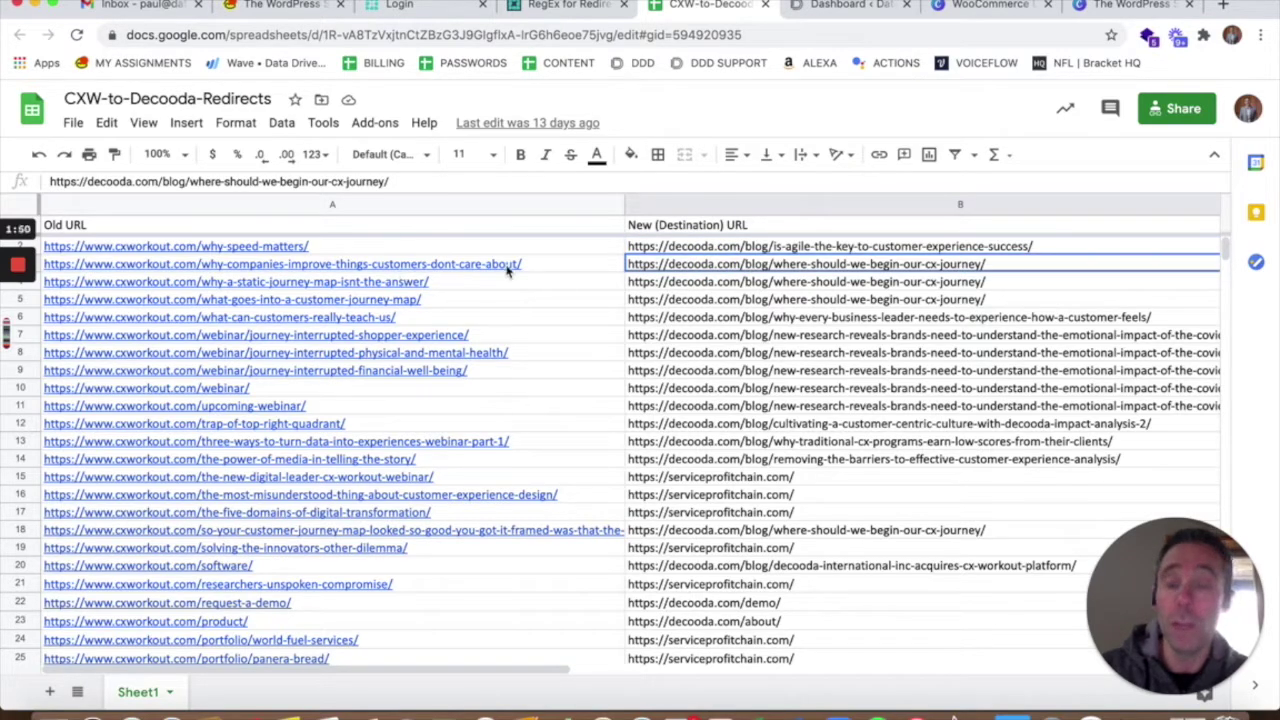
pyautogui.click(405, 247)
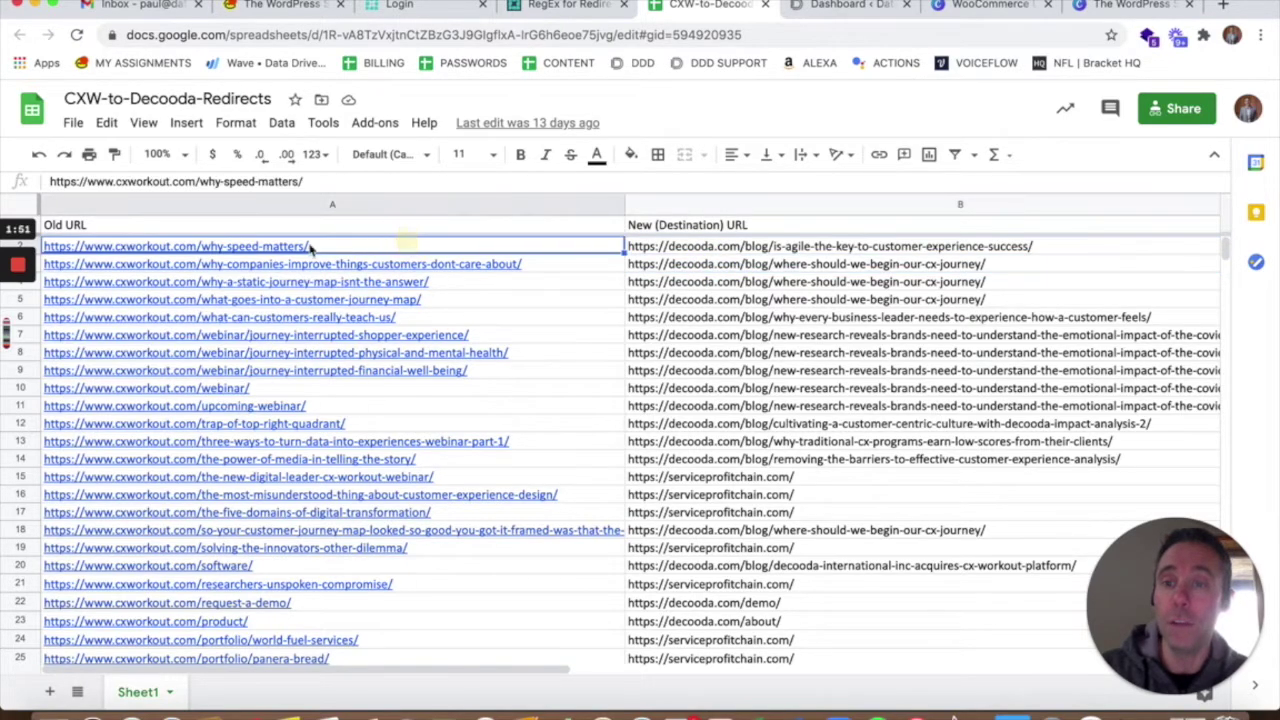
pyautogui.click(740, 250)
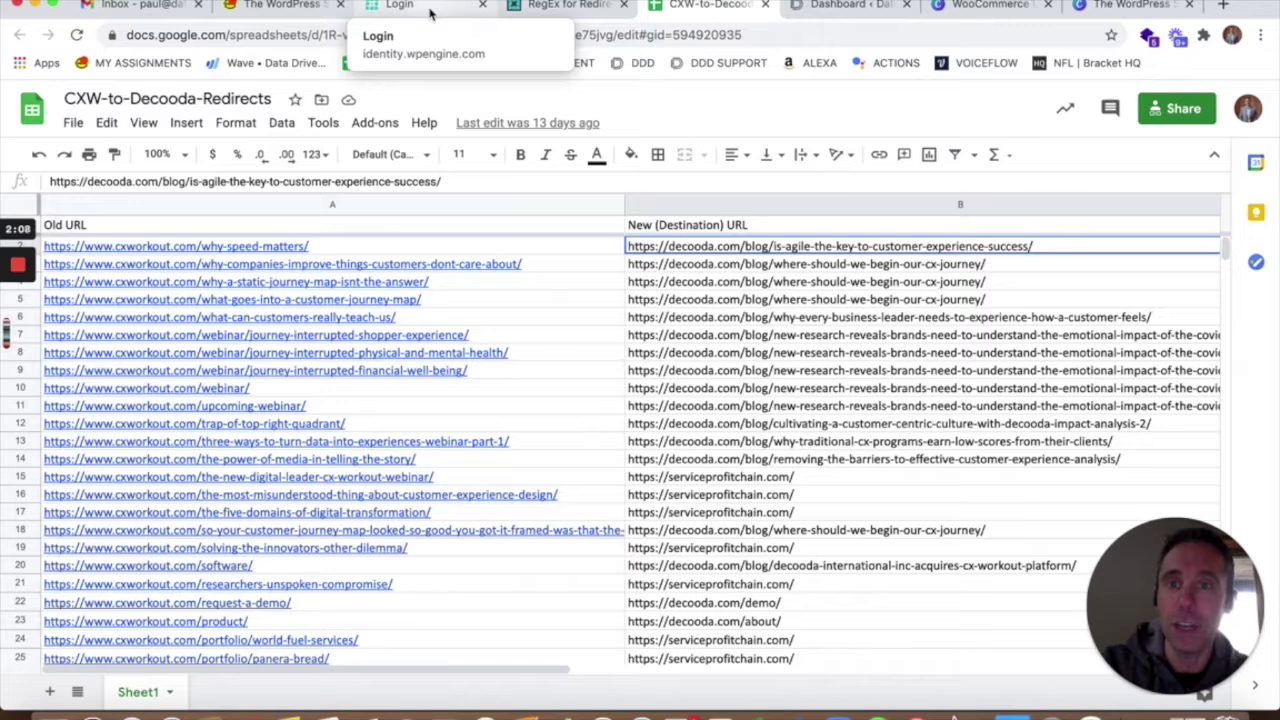
# Step: View the redirect examples on WP Engine's RegEx support page, and sign in to WP Engine with the saved e-mail and account password
pyautogui.click(575, 8)
pyautogui.scroll(-10, 690, 314)
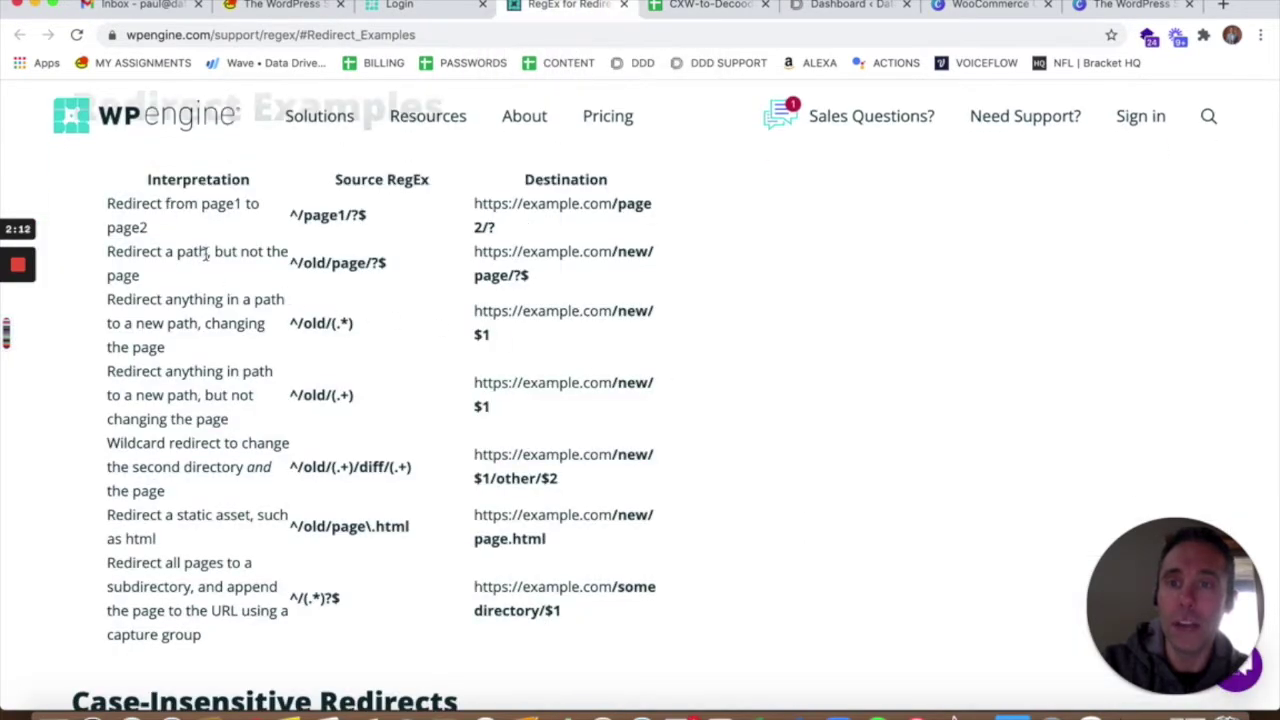
pyautogui.click(415, 10)
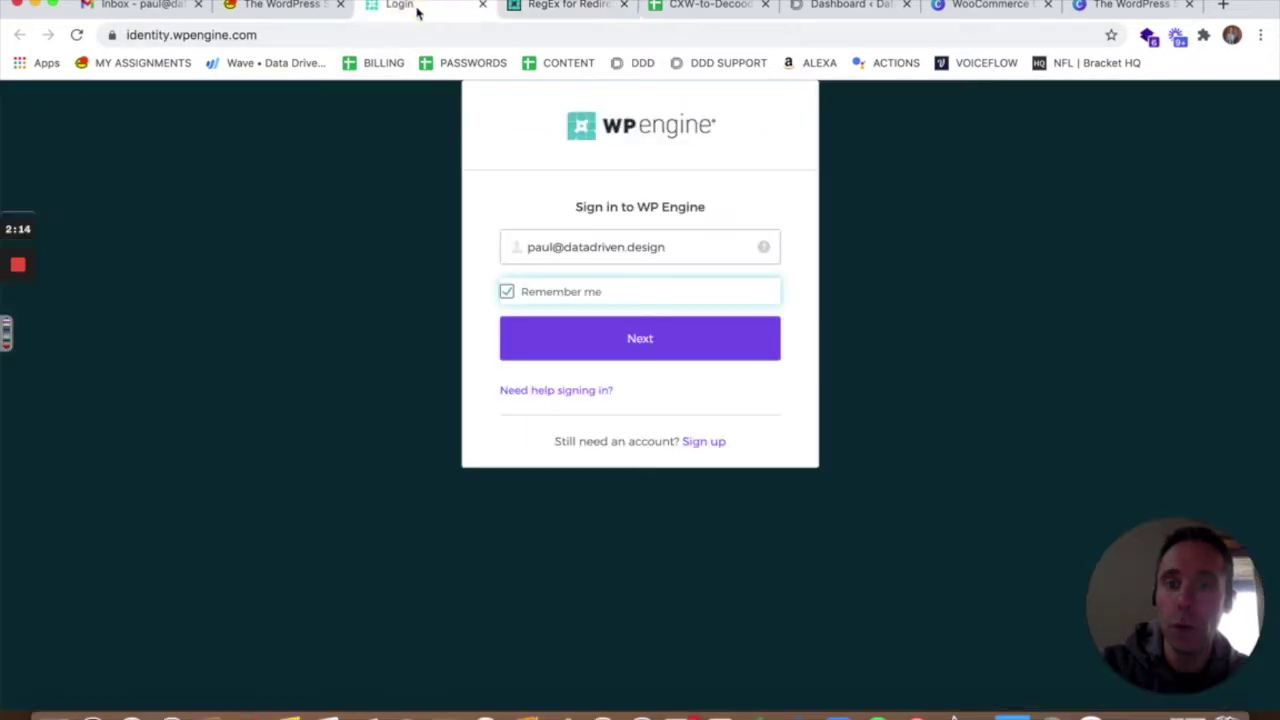
pyautogui.click(604, 334)
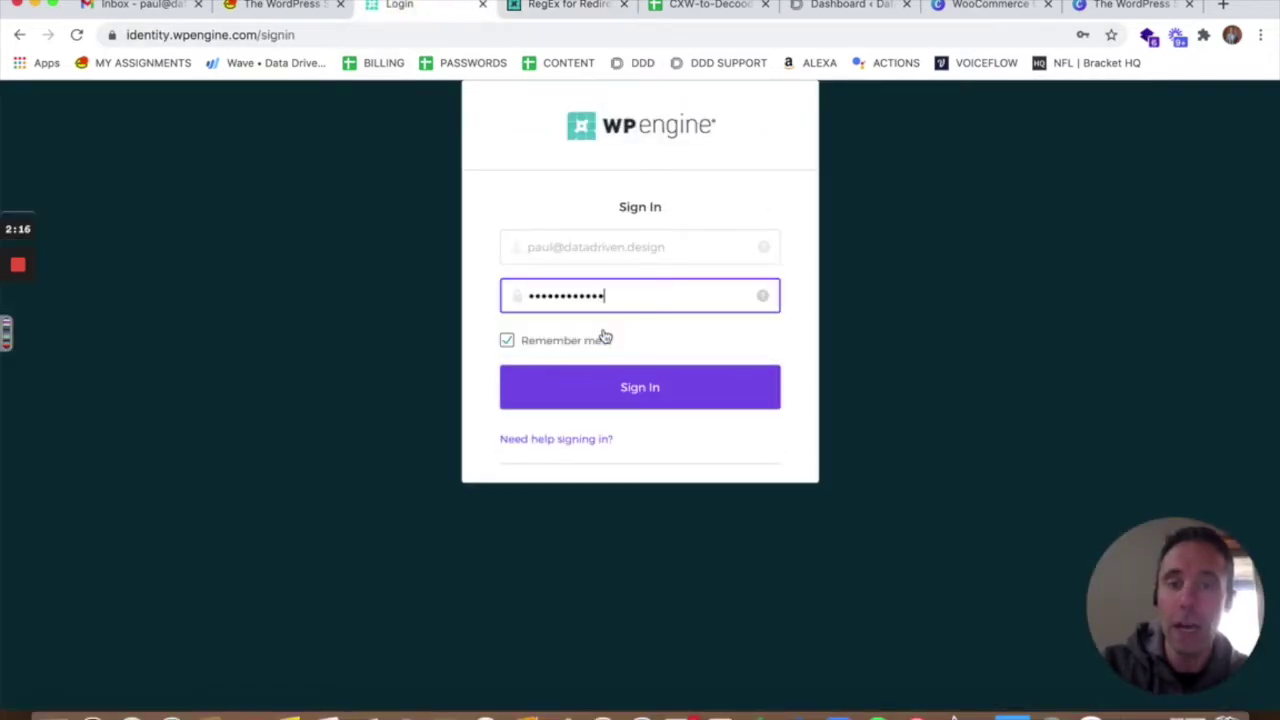
pyautogui.click(658, 391)
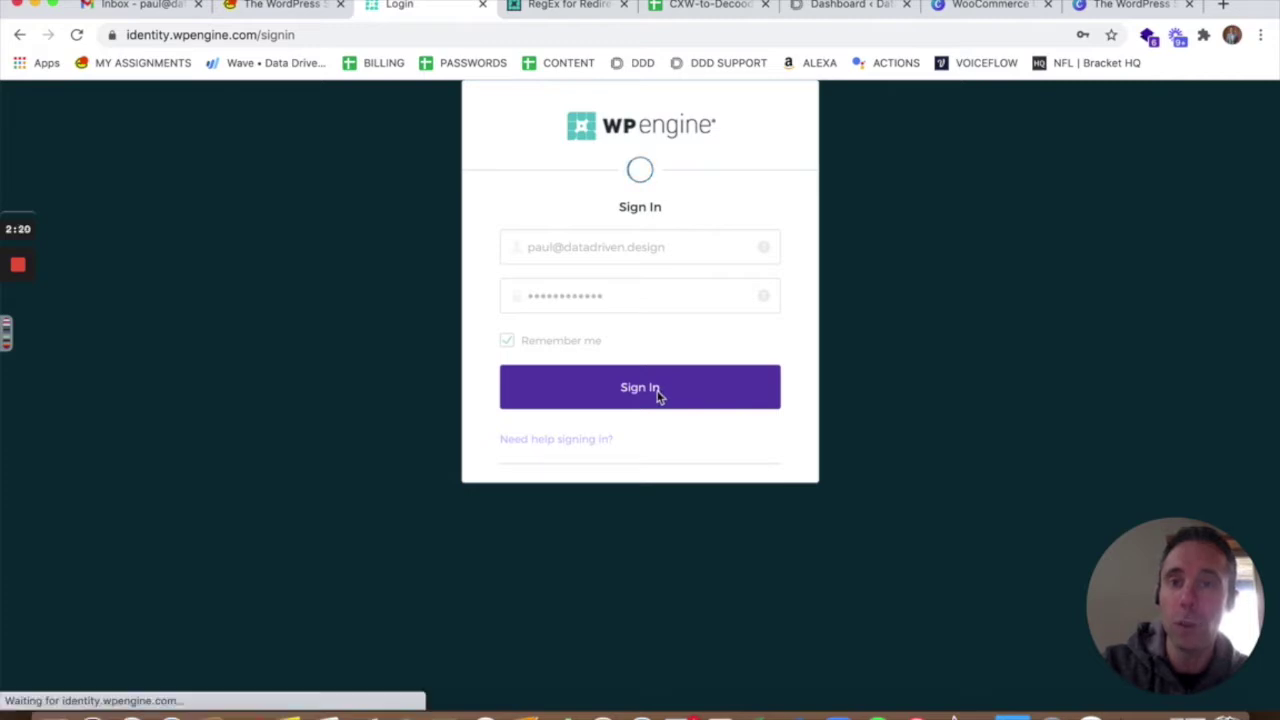
# Step: Open the redirect rules of the Decooda site in the WP Engine User Portal
pyautogui.click(559, 8)
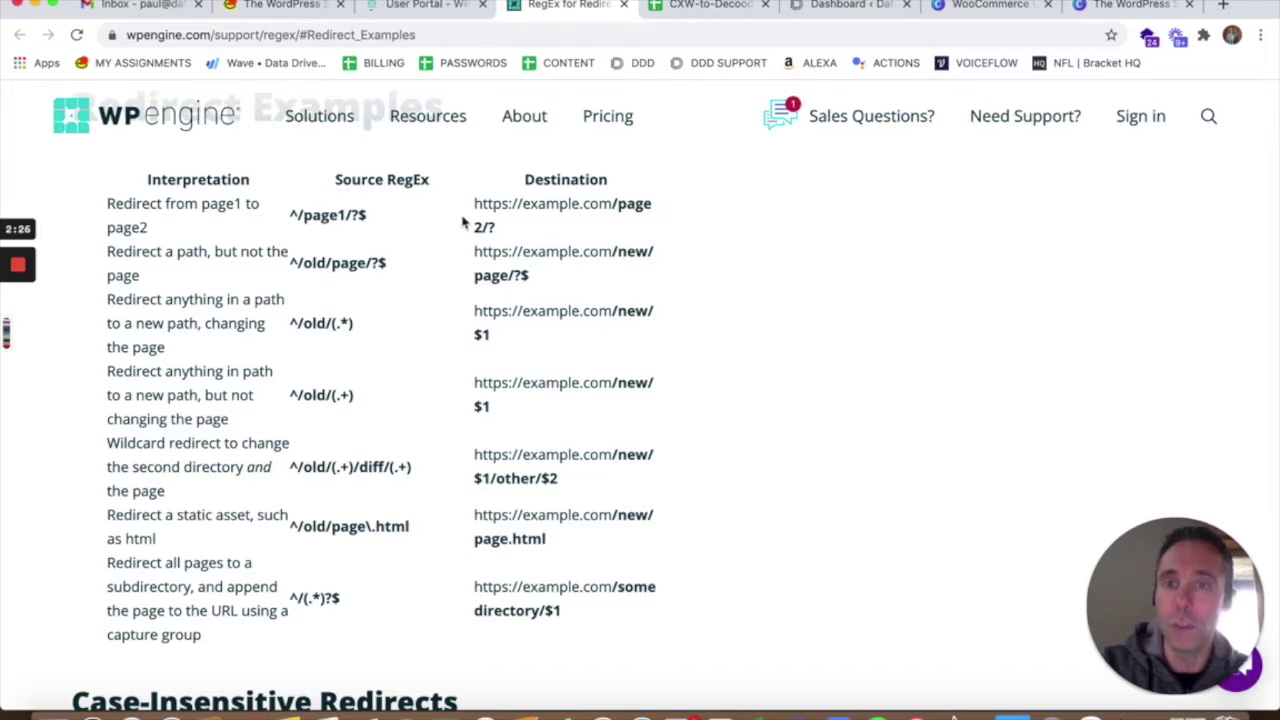
pyautogui.click(420, 6)
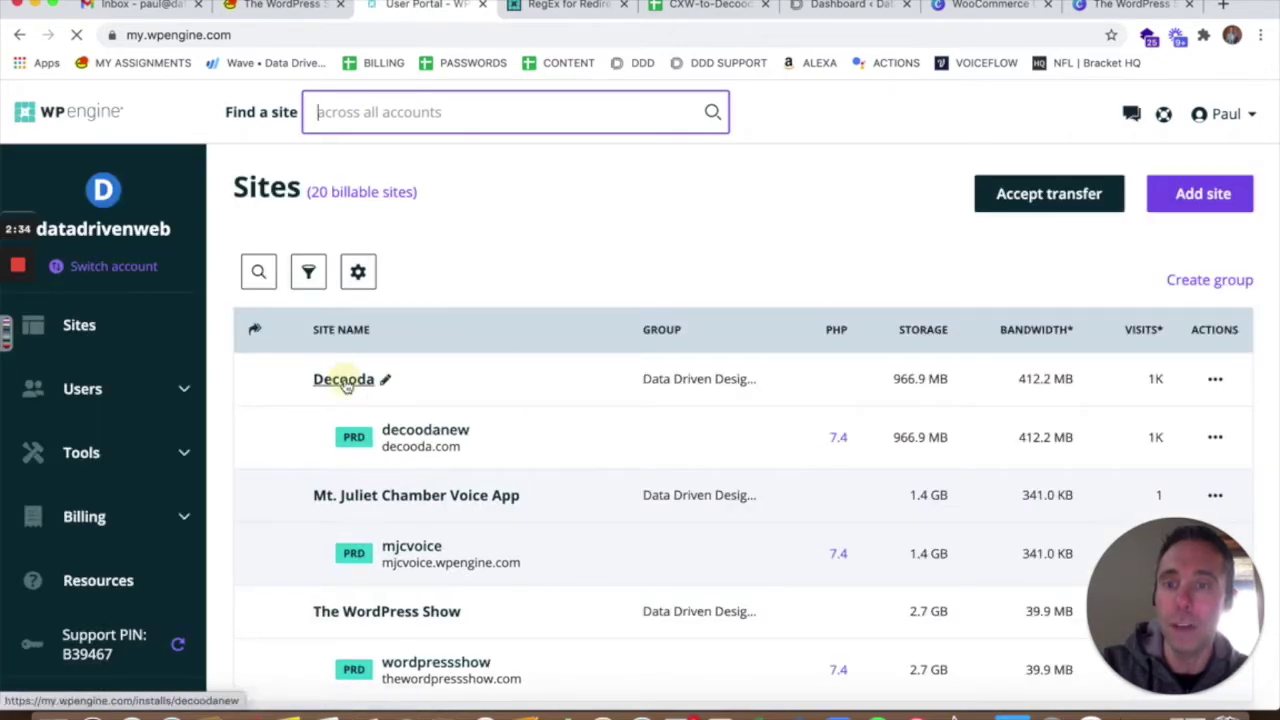
pyautogui.click(343, 380)
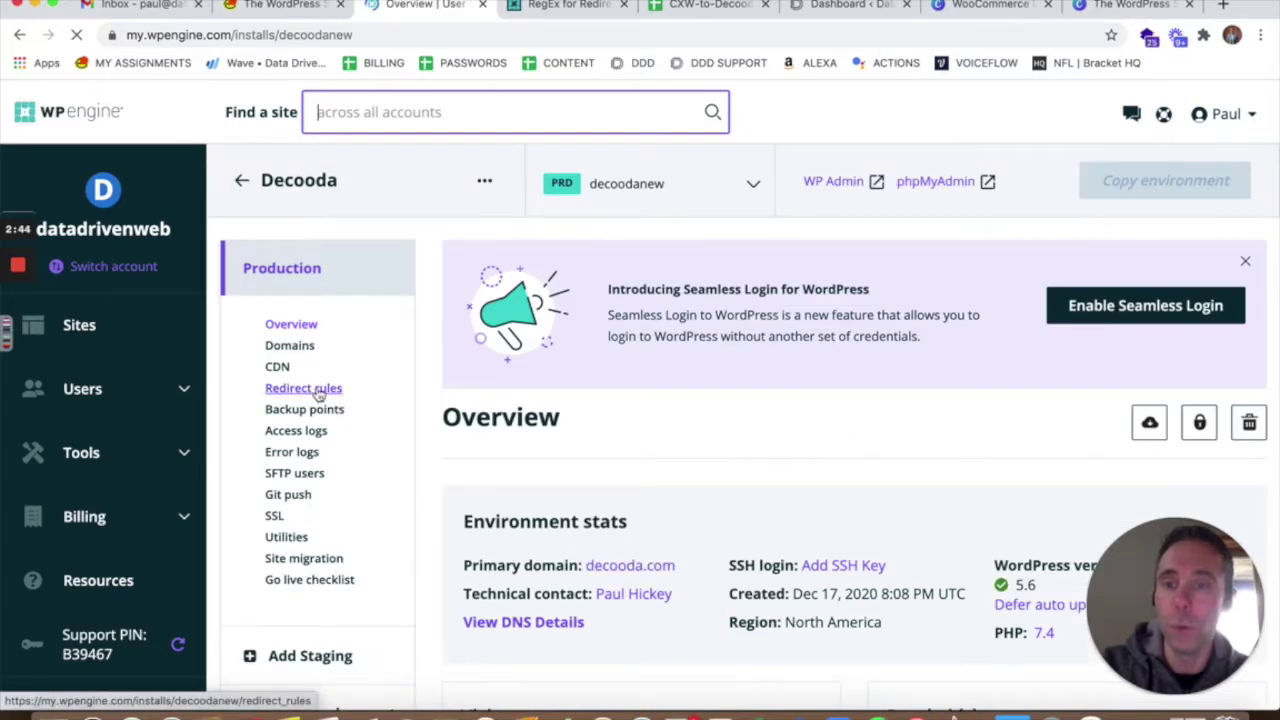
pyautogui.click(317, 395)
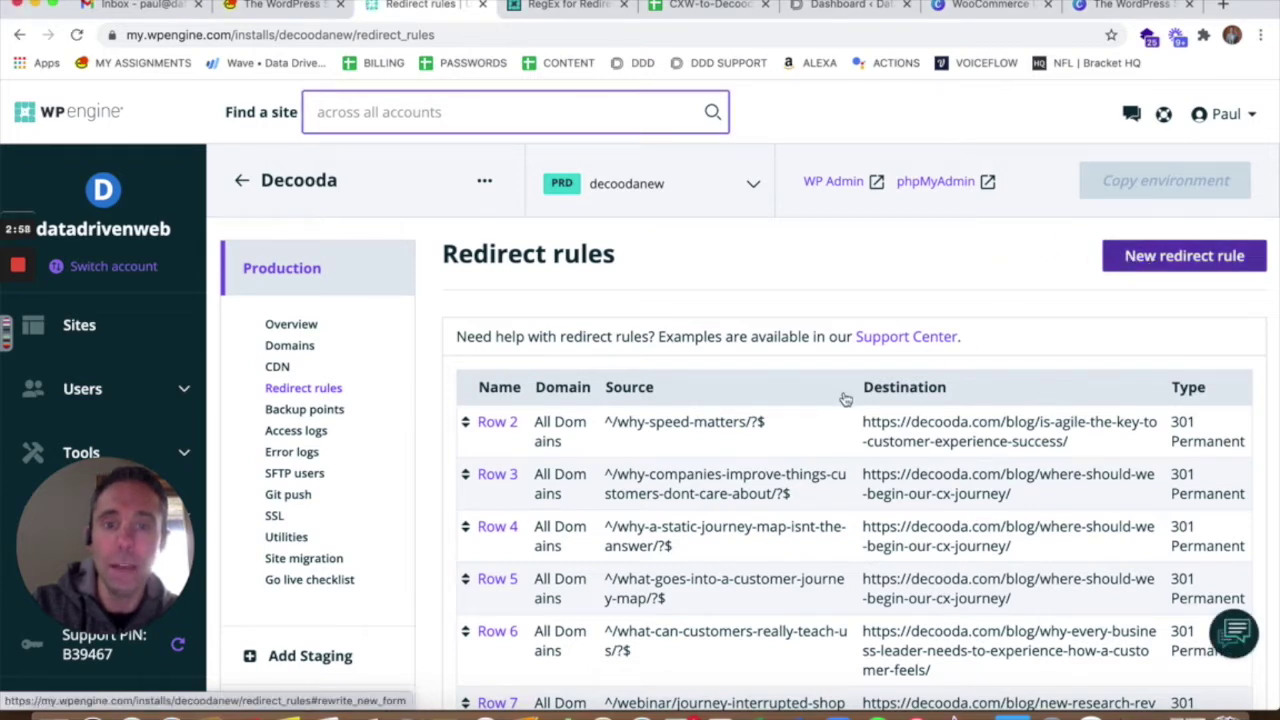
# Step: Examine the source RegEx and destination of the page1-to-page2 example on WP Engine's RegEx support page
pyautogui.click(550, 10)
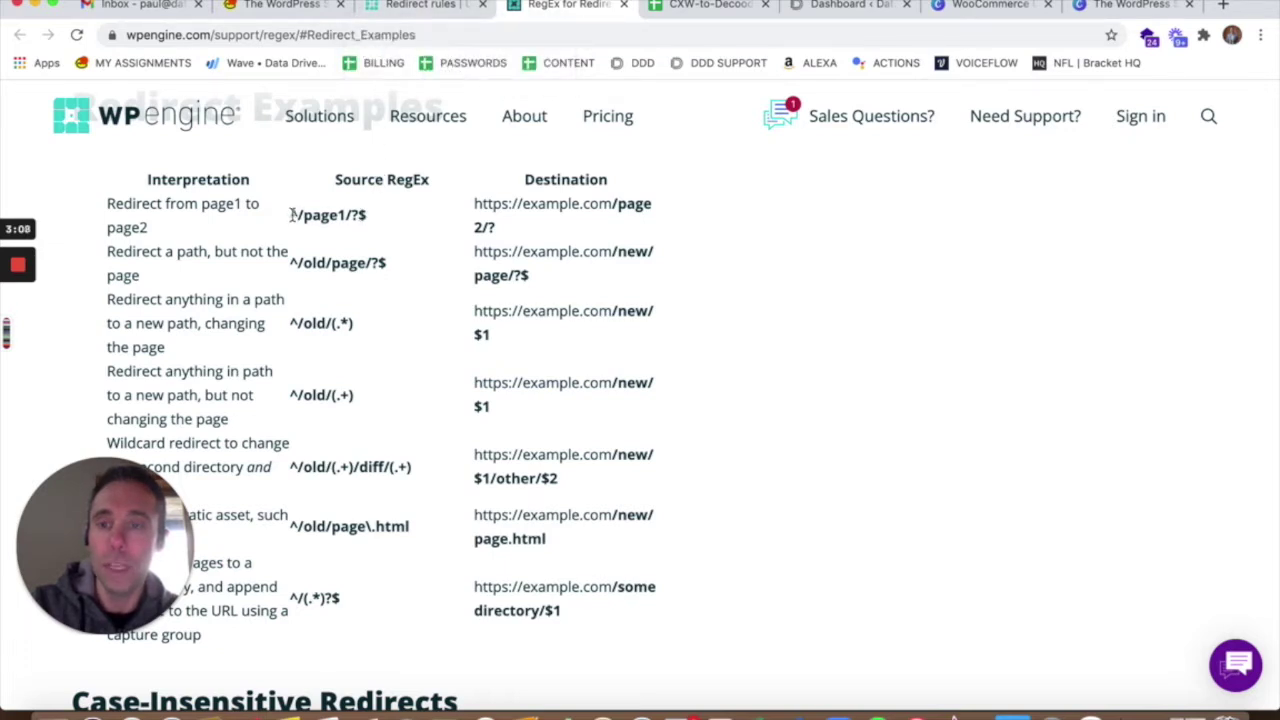
pyautogui.moveTo(302, 215); pyautogui.dragTo(343, 217)
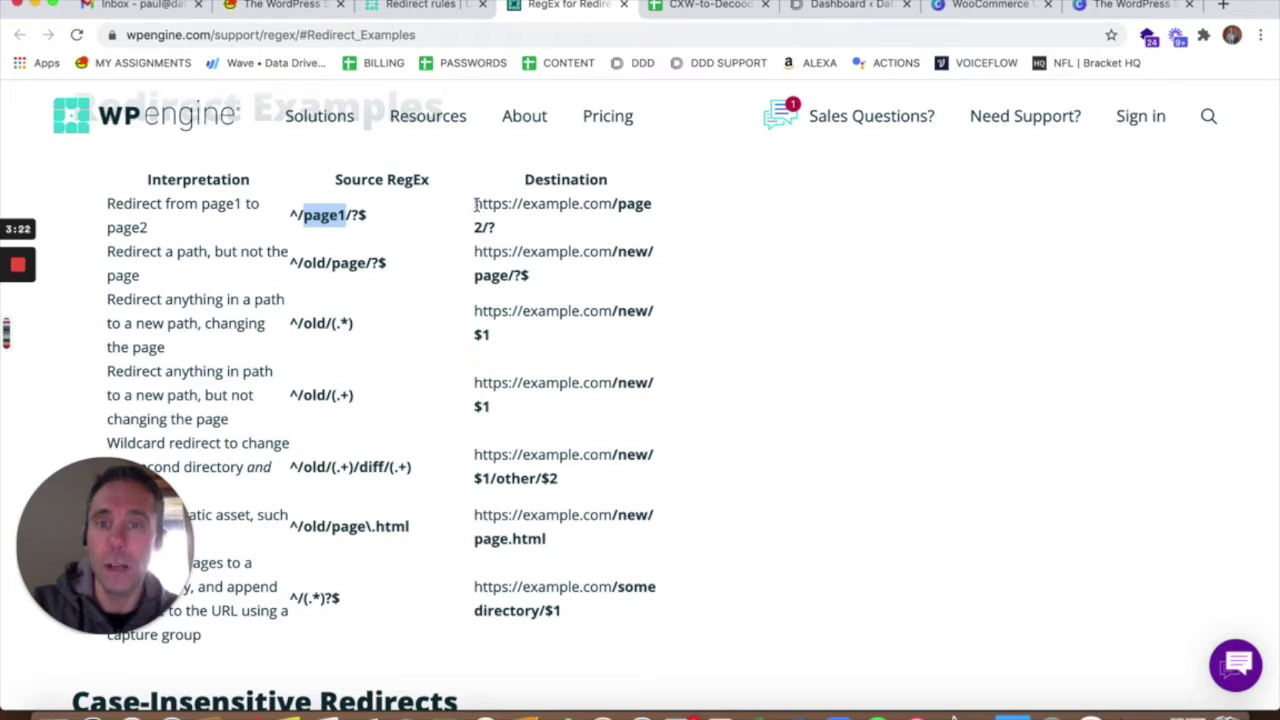
pyautogui.moveTo(476, 203); pyautogui.dragTo(570, 230)
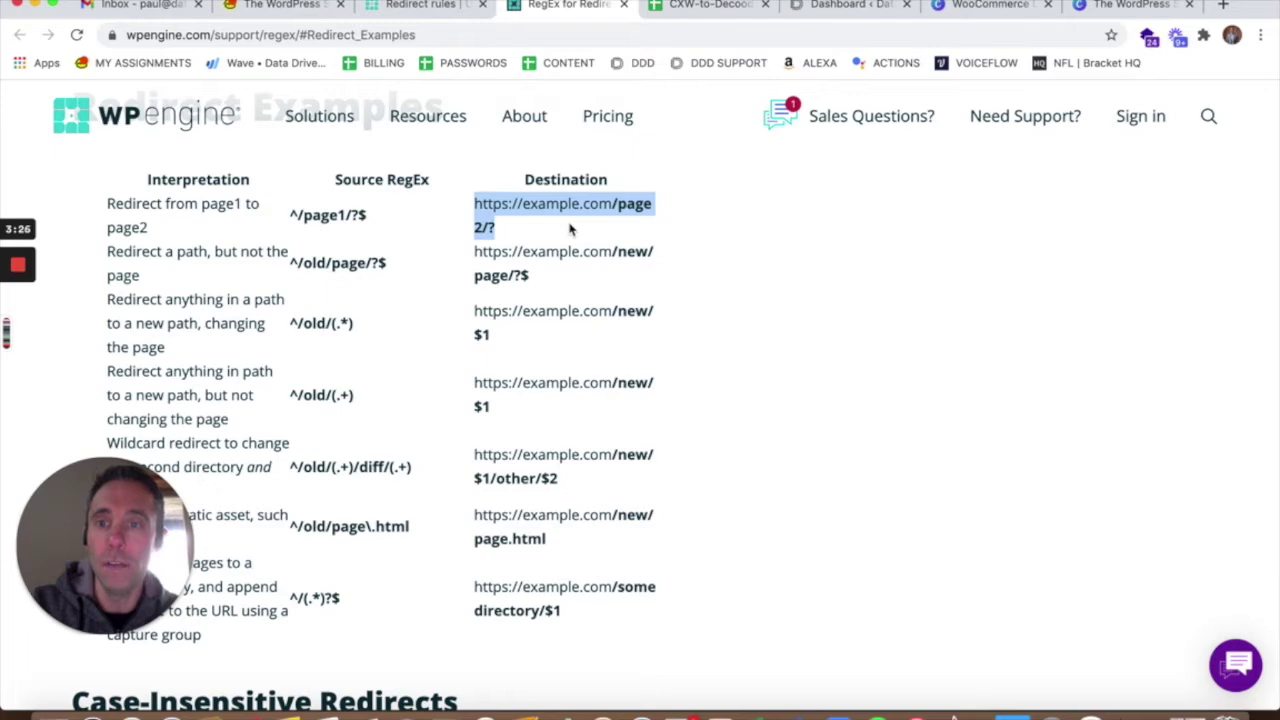
# Step: Examine the source and destination of the Row 2 redirect rule in the WP Engine portal, and view the blank new redirect rule form
pyautogui.click(432, 12)
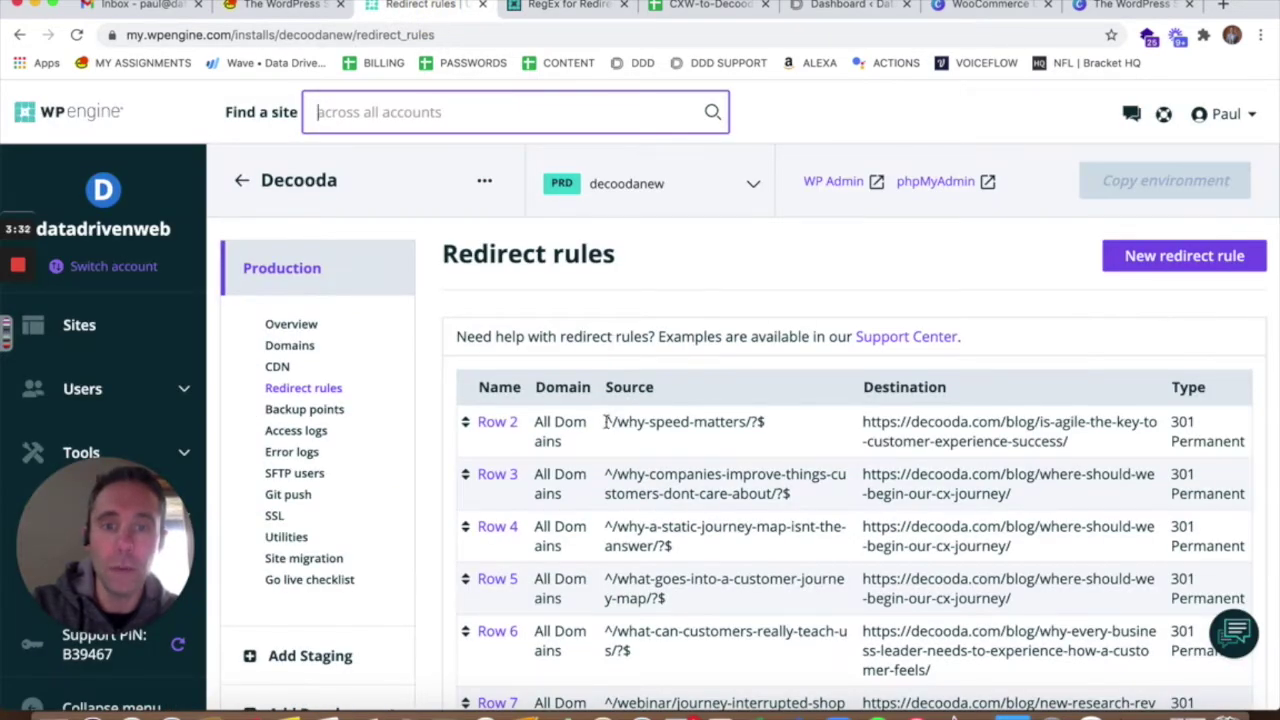
pyautogui.moveTo(617, 422); pyautogui.dragTo(747, 423)
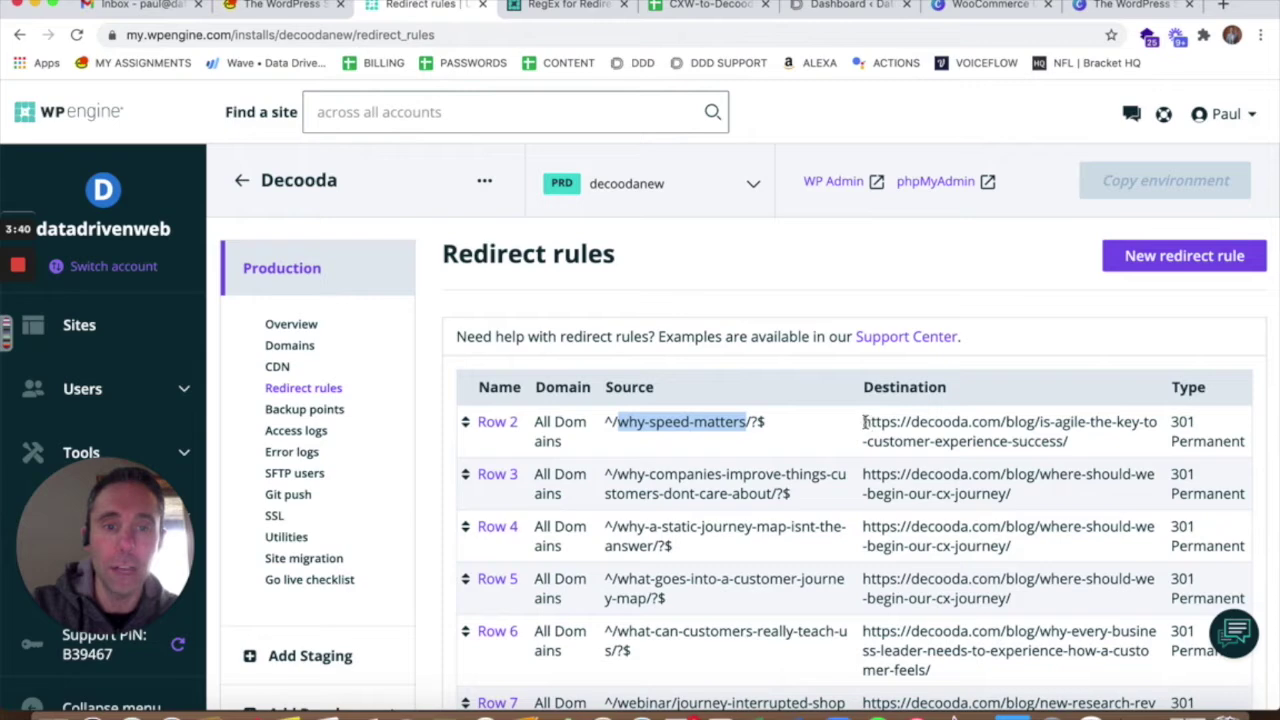
pyautogui.moveTo(863, 421); pyautogui.dragTo(1072, 455)
pyautogui.click(1135, 259)
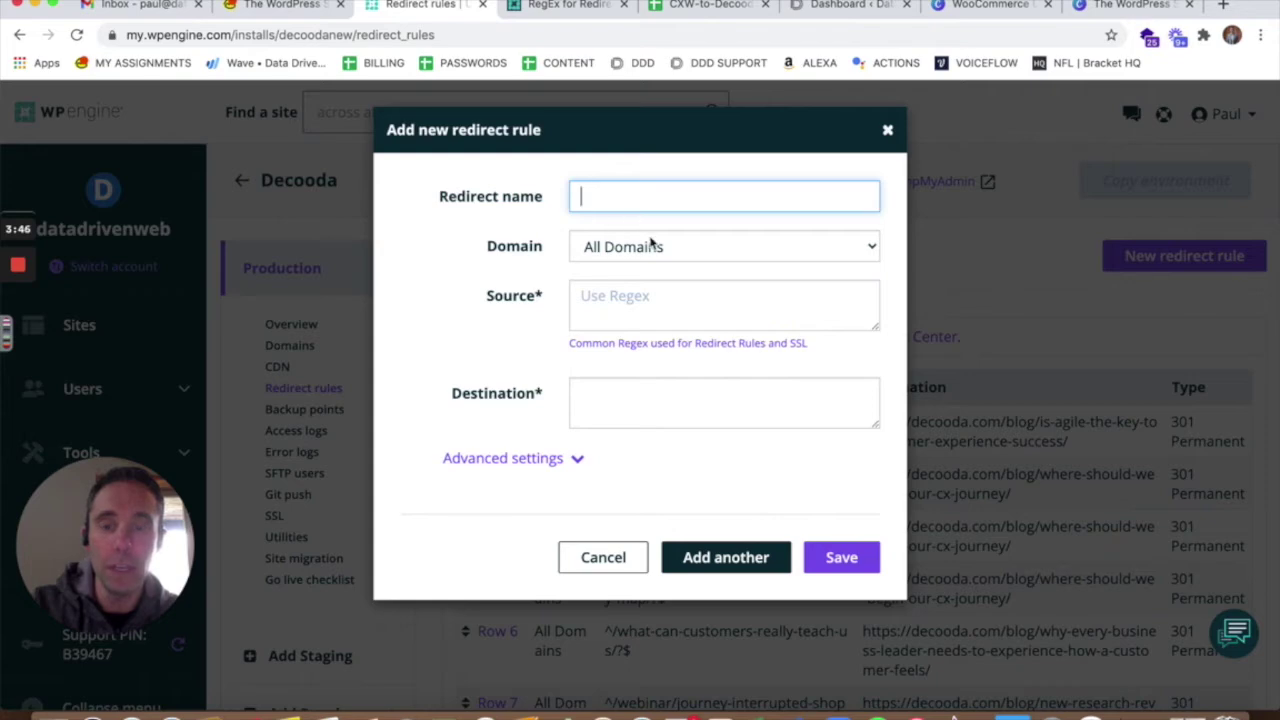
pyautogui.click(627, 566)
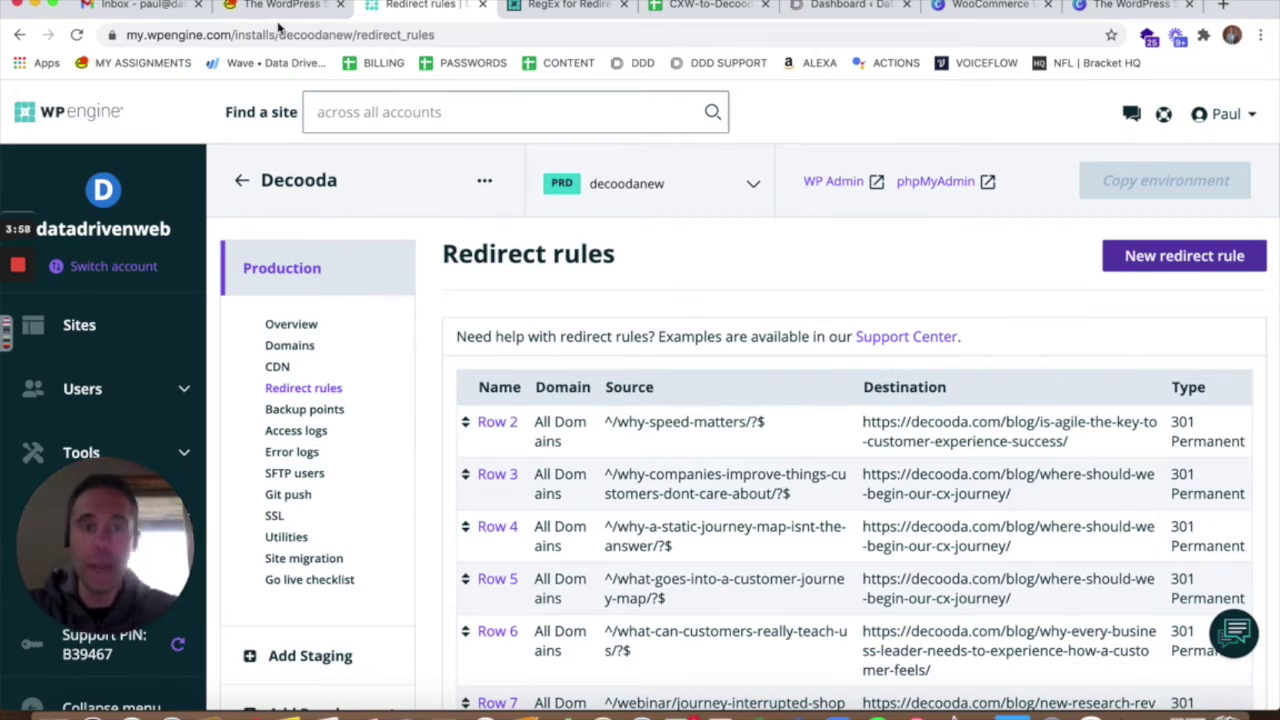
# Step: Open the Decooda site's Domains page and review its primary domain, redirect domains and DNS details
pyautogui.click(286, 345)
pyautogui.click(287, 346)
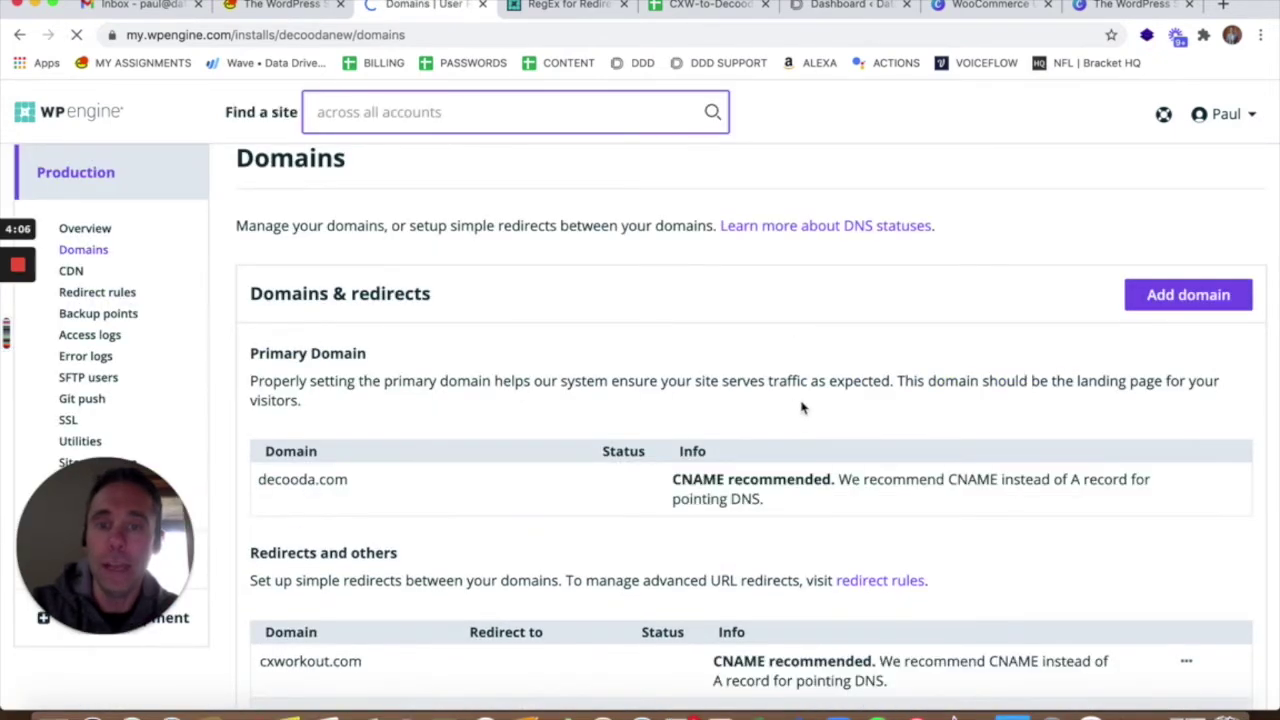
pyautogui.scroll(-3, 806, 410)
pyautogui.scroll(-2, 811, 410)
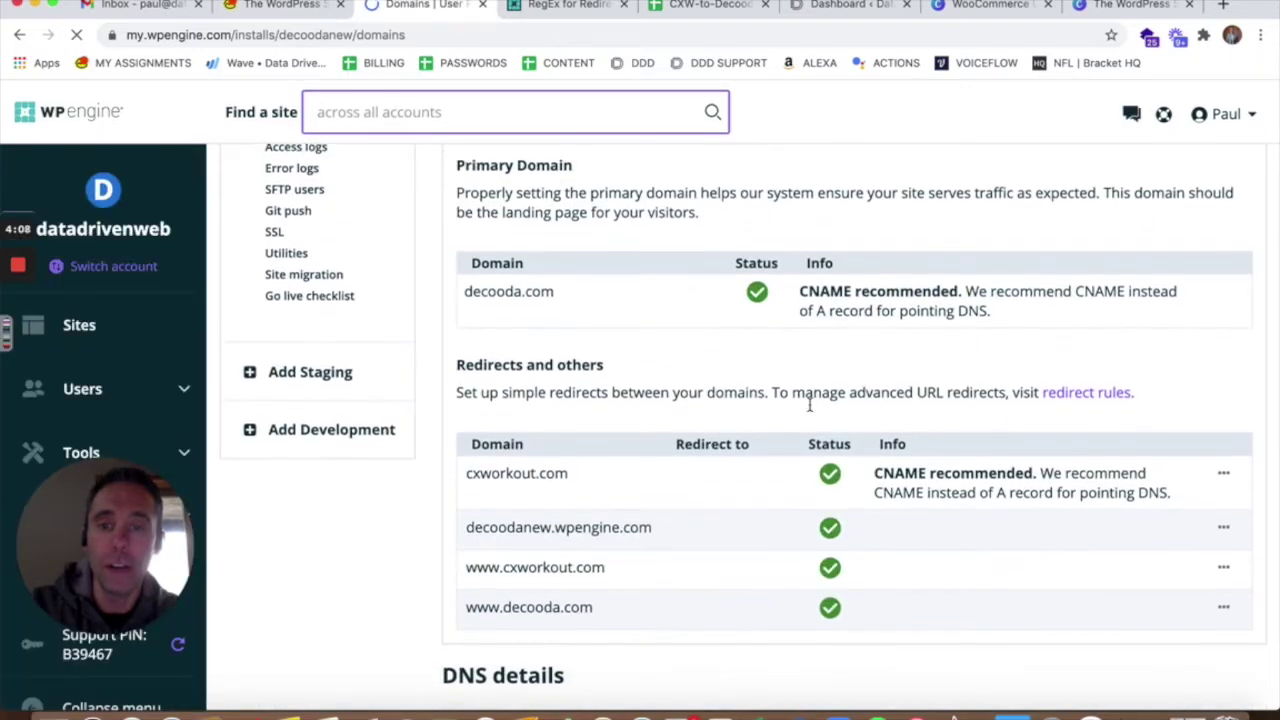
pyautogui.scroll(-4, 807, 405)
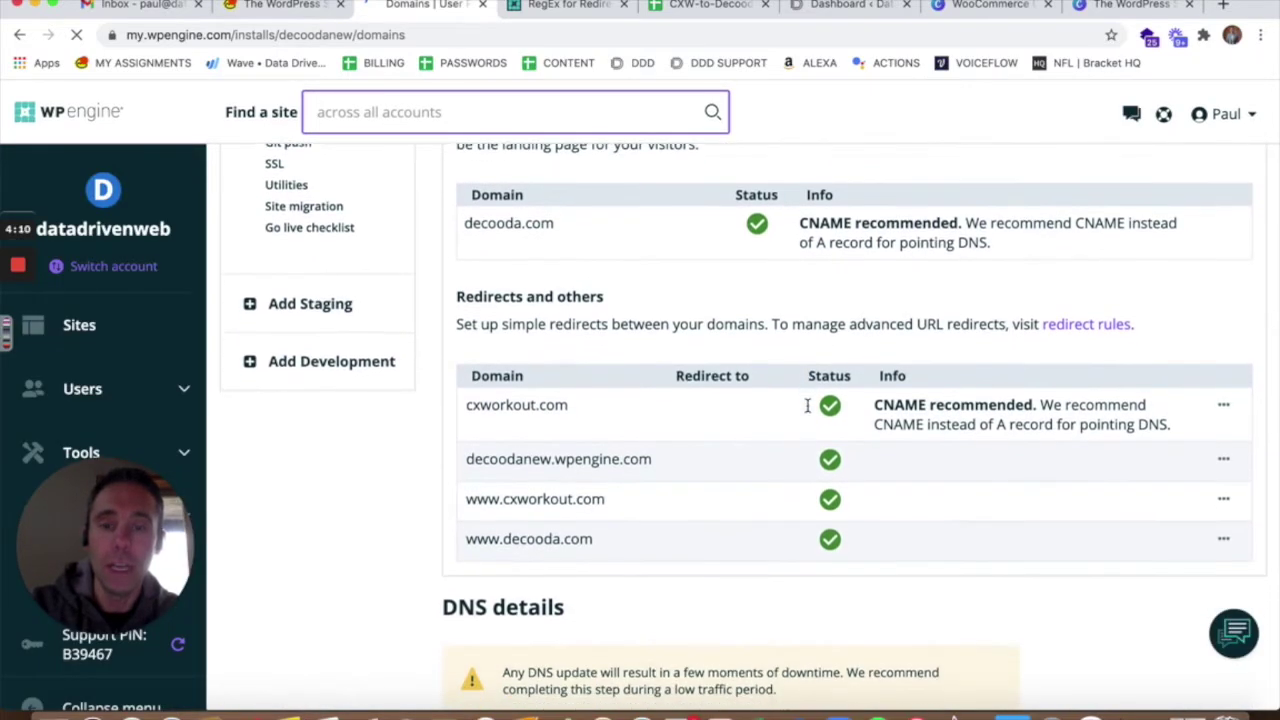
pyautogui.scroll(-5, 808, 412)
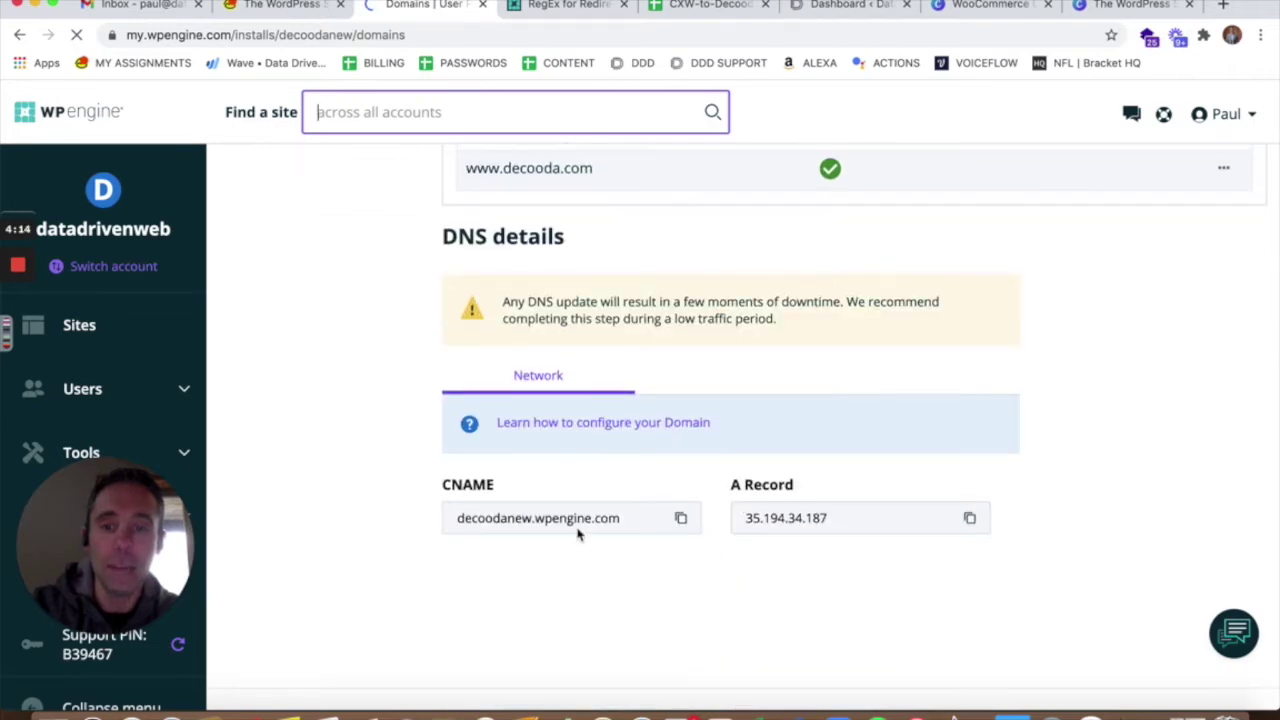
pyautogui.scroll(10, 575, 542)
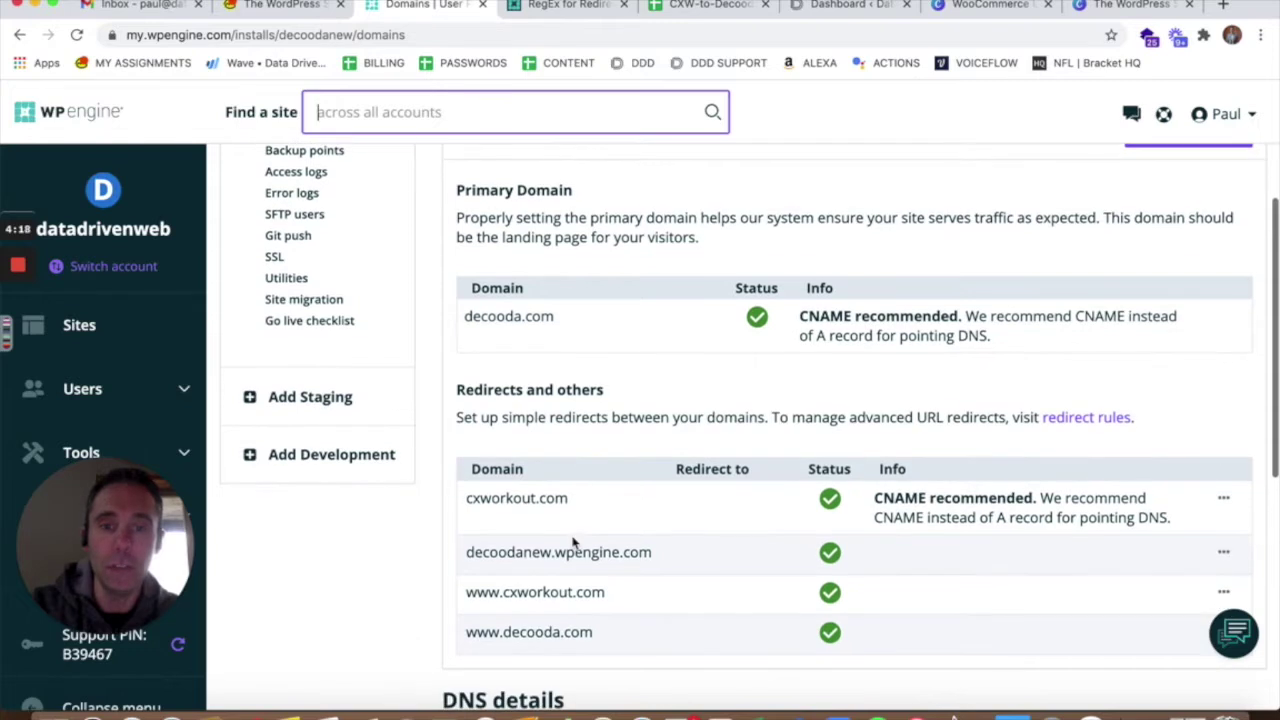
pyautogui.scroll(1, 573, 542)
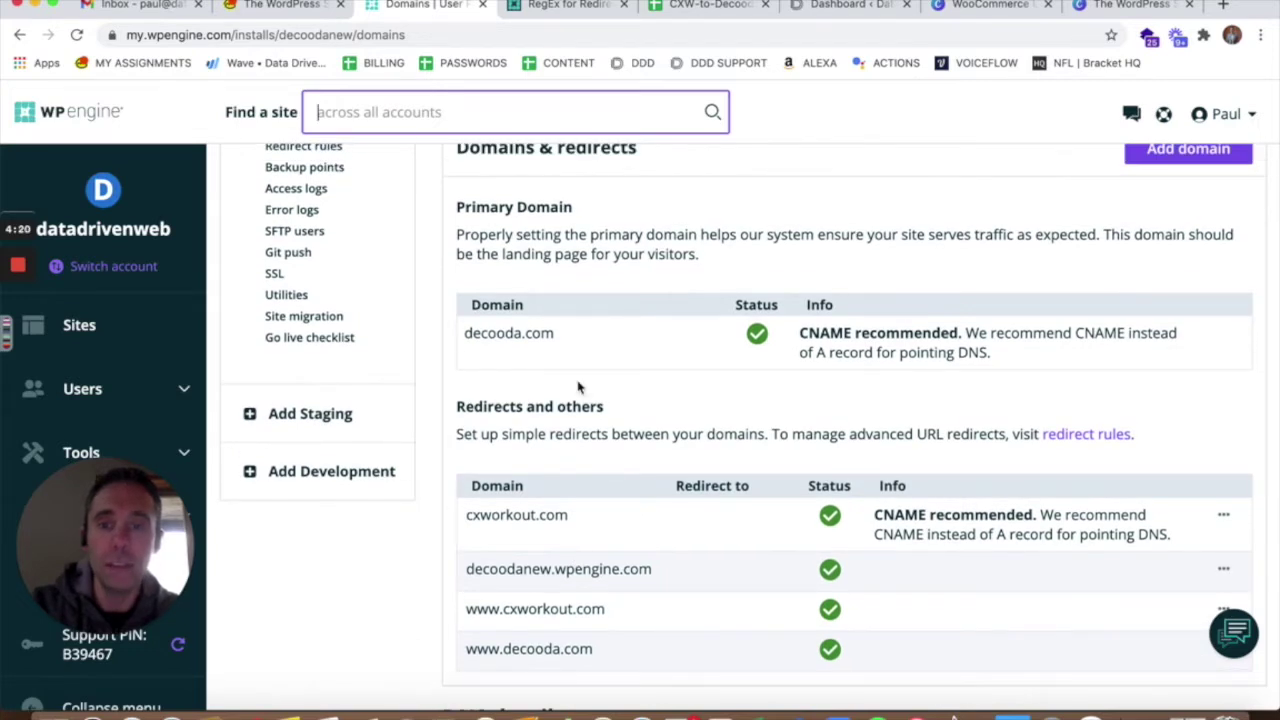
pyautogui.moveTo(465, 333); pyautogui.dragTo(571, 337)
pyautogui.click(586, 337)
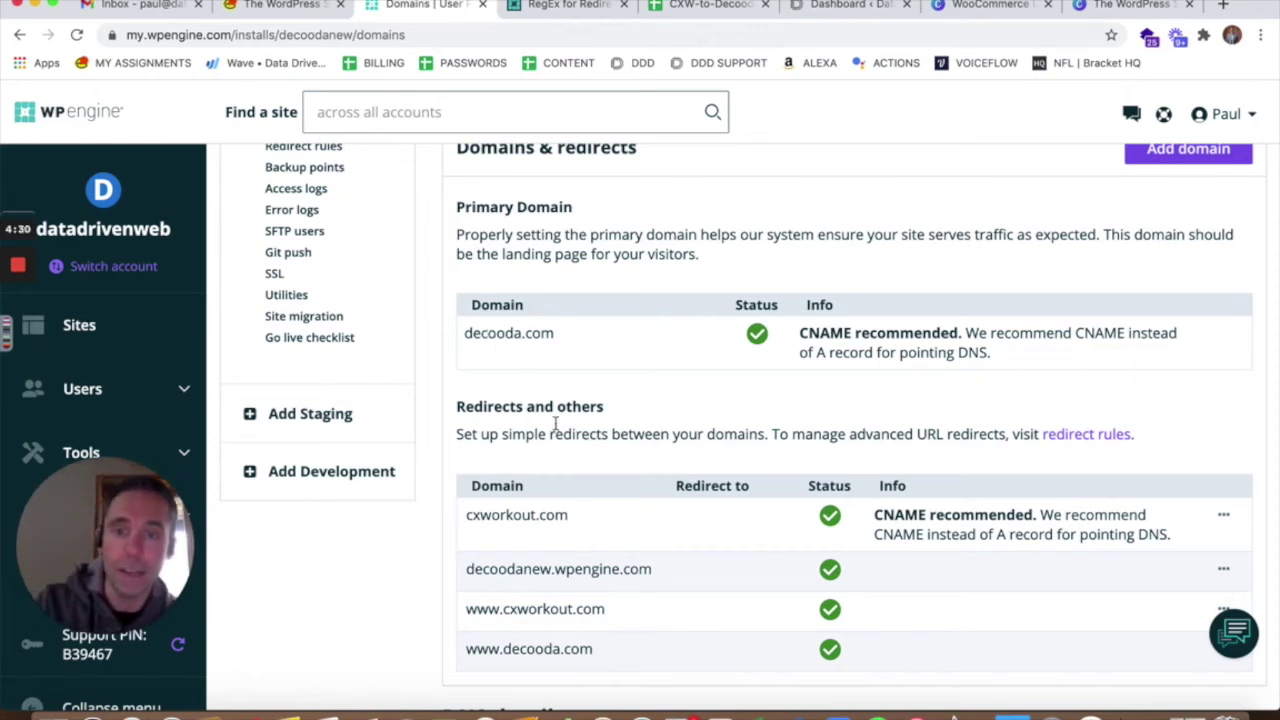
pyautogui.moveTo(571, 515); pyautogui.dragTo(460, 515)
pyautogui.click(616, 625)
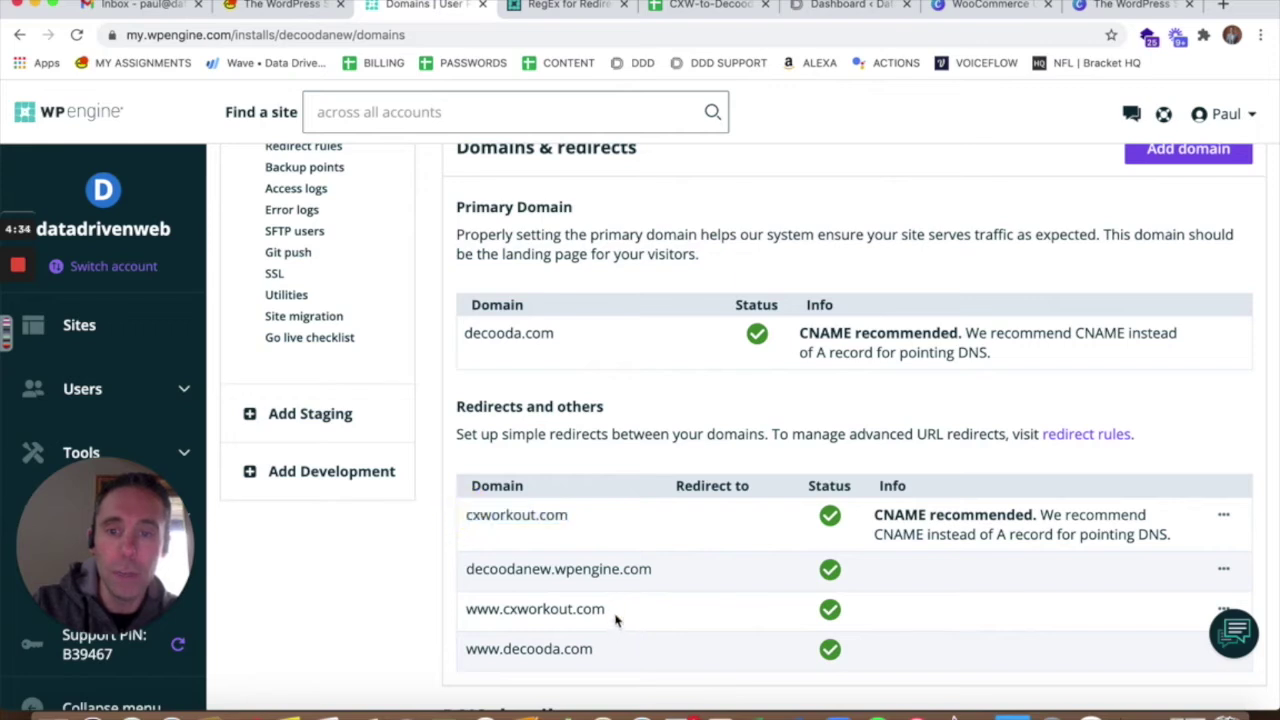
pyautogui.moveTo(606, 610); pyautogui.dragTo(487, 609)
pyautogui.click(585, 530)
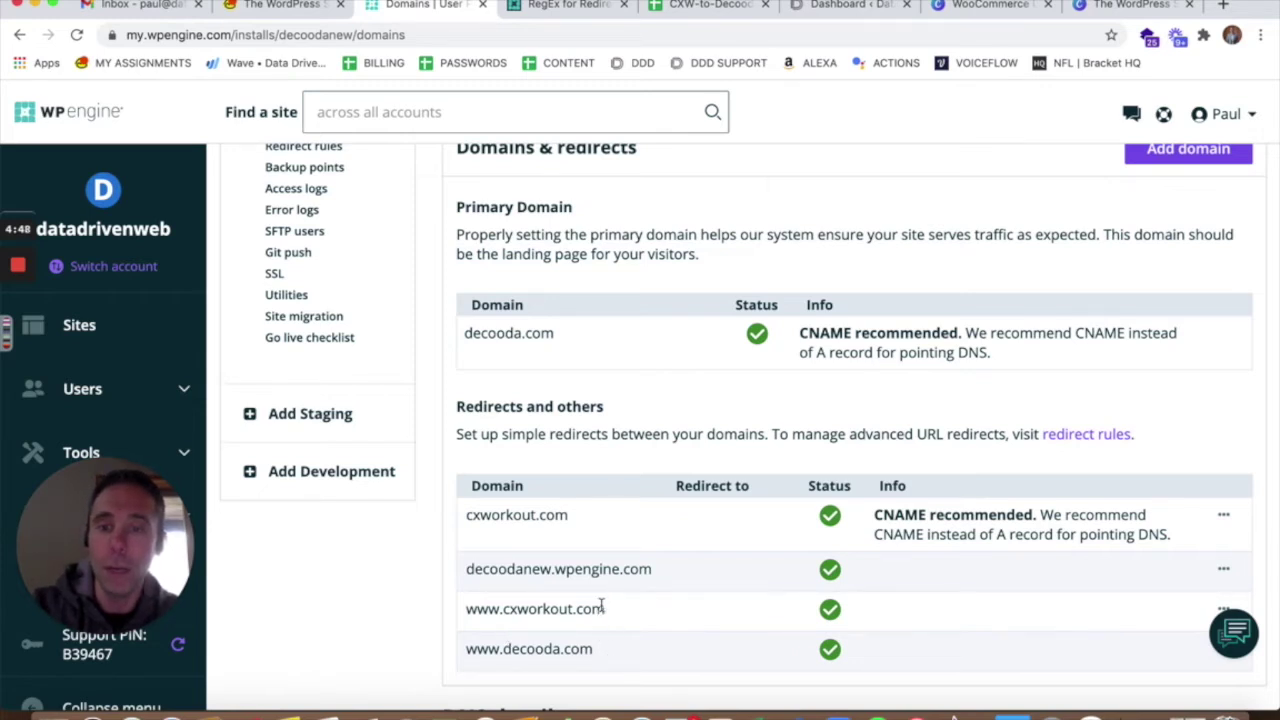
pyautogui.scroll(5, 600, 606)
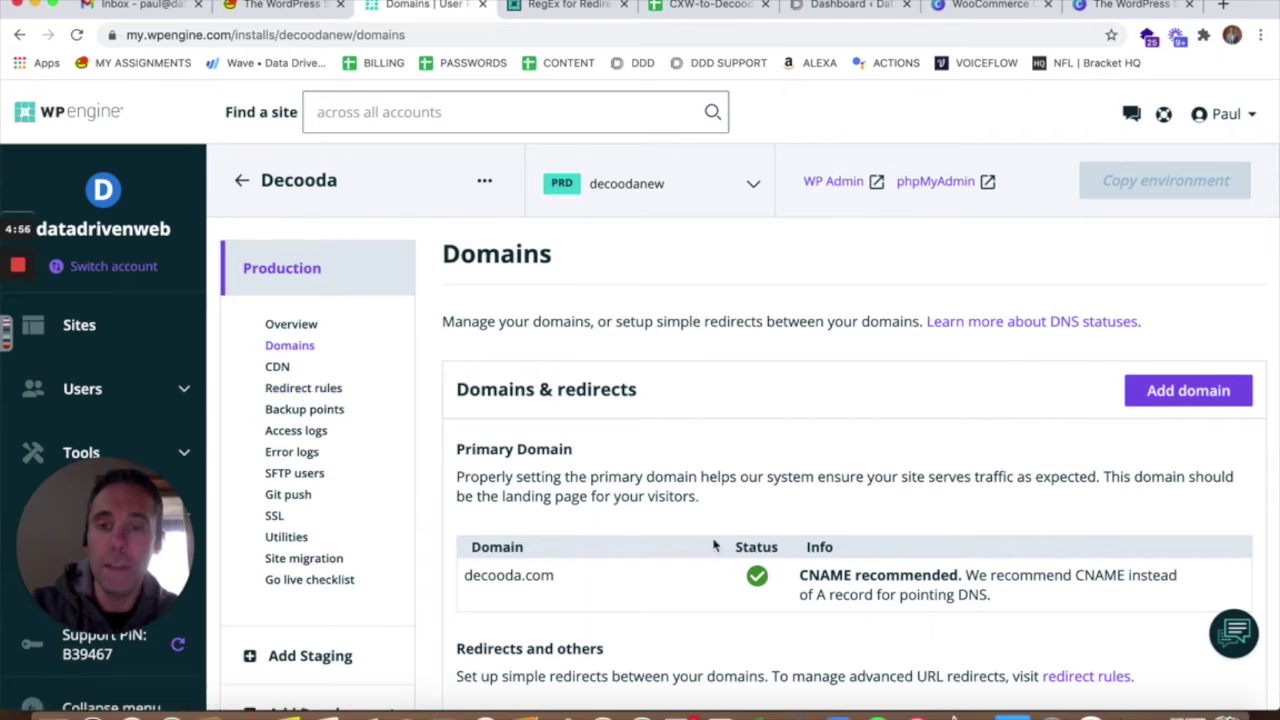
# Step: Review the Decooda site's primary domain, its list of additional domains and the CNAME and A record under DNS details
pyautogui.scroll(-5, 714, 545)
pyautogui.scroll(1, 703, 510)
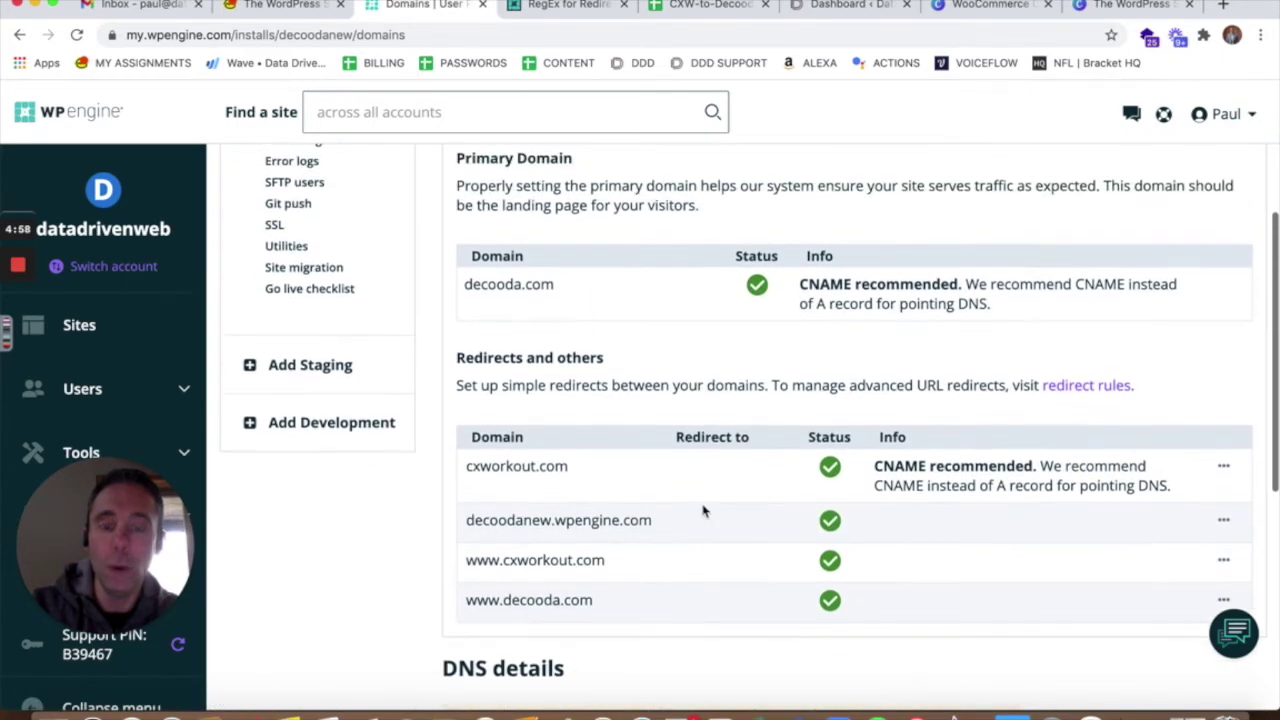
pyautogui.scroll(3, 703, 510)
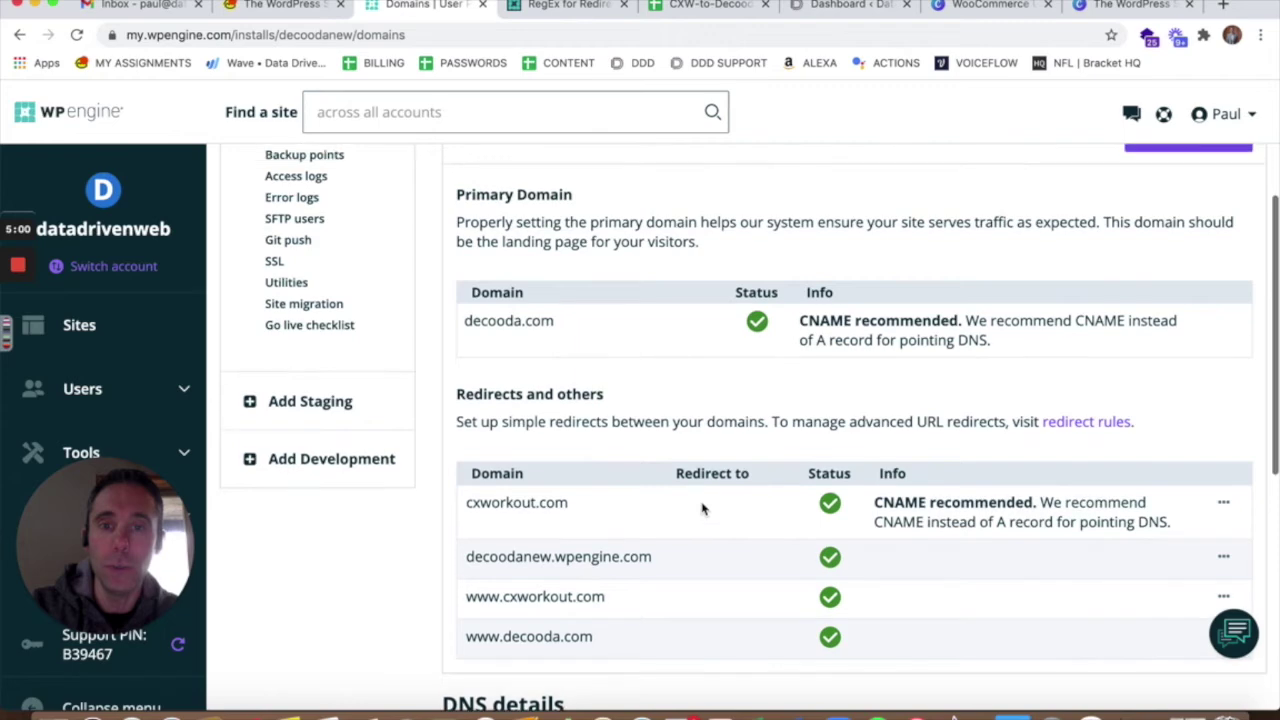
pyautogui.scroll(-2, 703, 510)
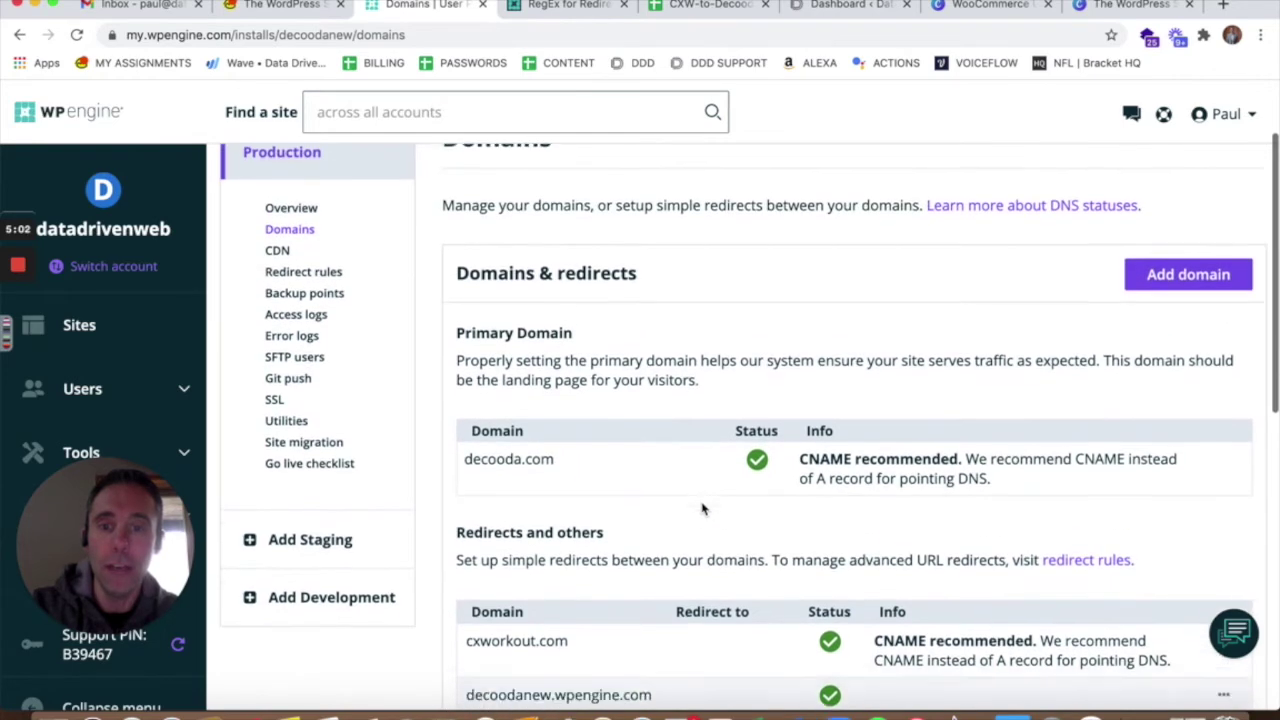
pyautogui.scroll(3, 703, 510)
pyautogui.scroll(-8, 702, 510)
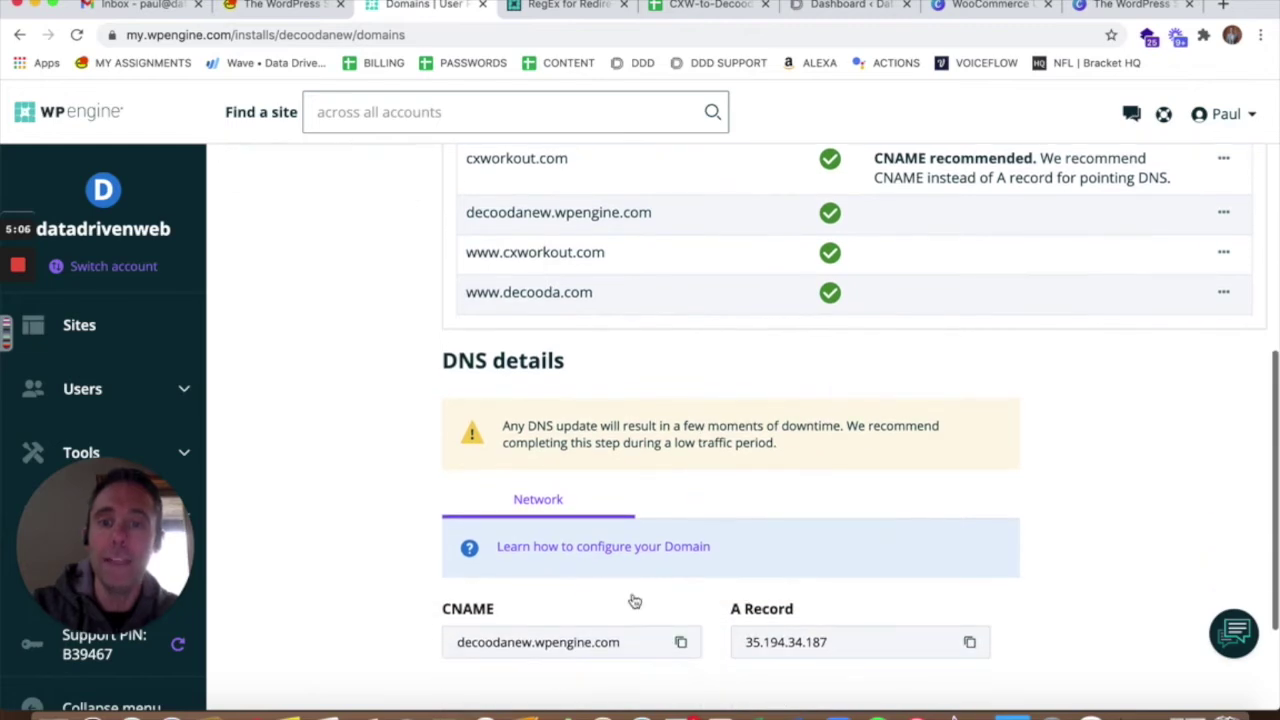
pyautogui.scroll(10, 651, 622)
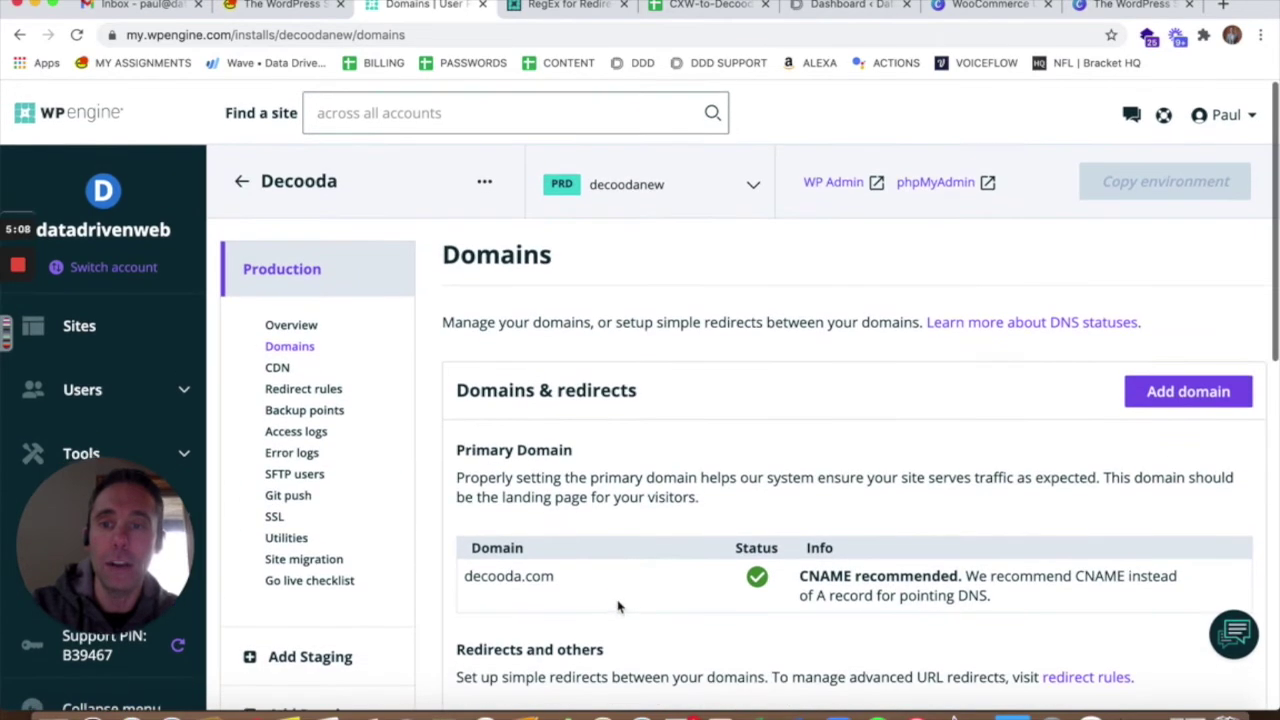
# Step: Open the site's redirect rules, and test the old cxworkout.com/why-speed-matters/ link from the CXW-to-Decooda-Redirects spreadsheet in Google Sheets
pyautogui.click(303, 388)
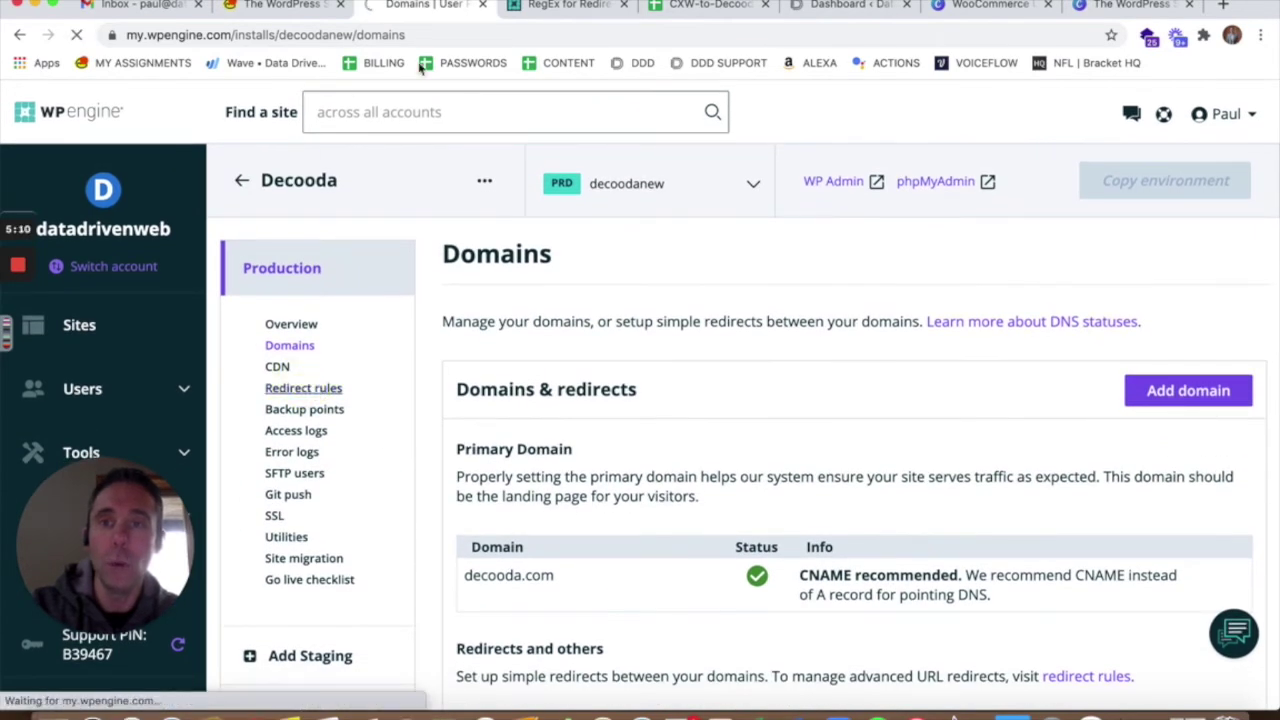
pyautogui.click(700, 8)
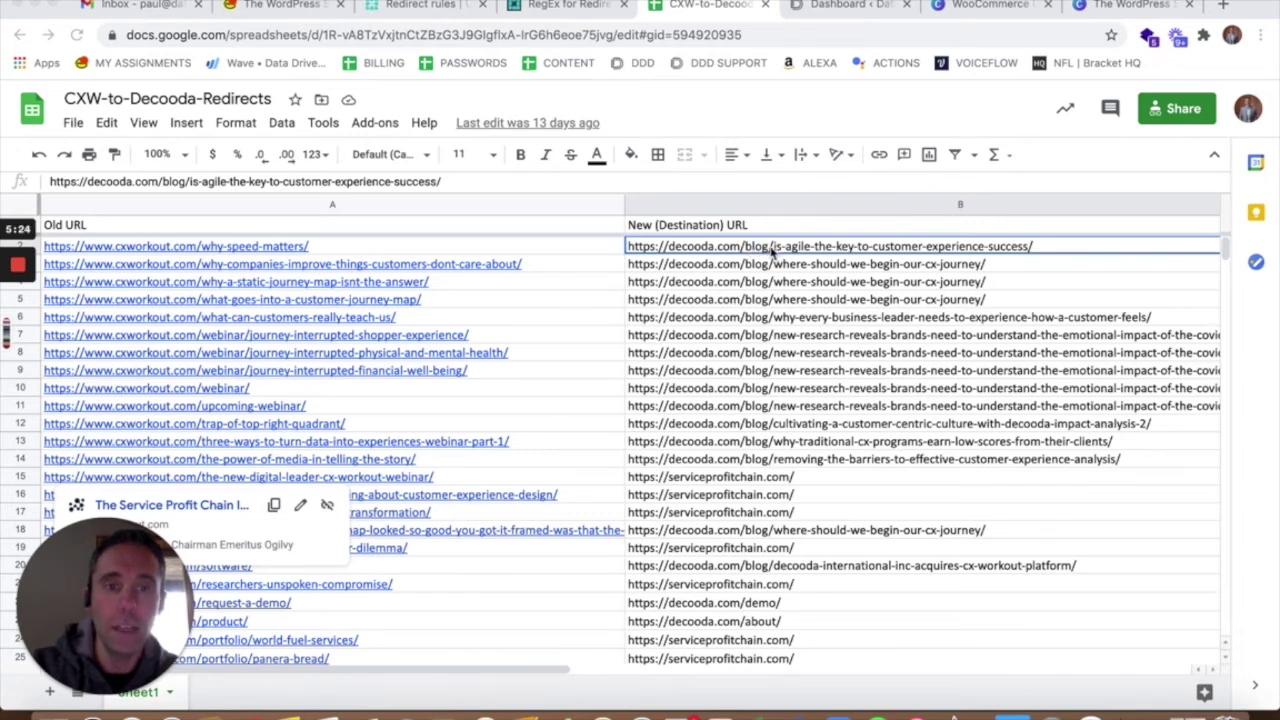
pyautogui.click(238, 251)
pyautogui.click(210, 272)
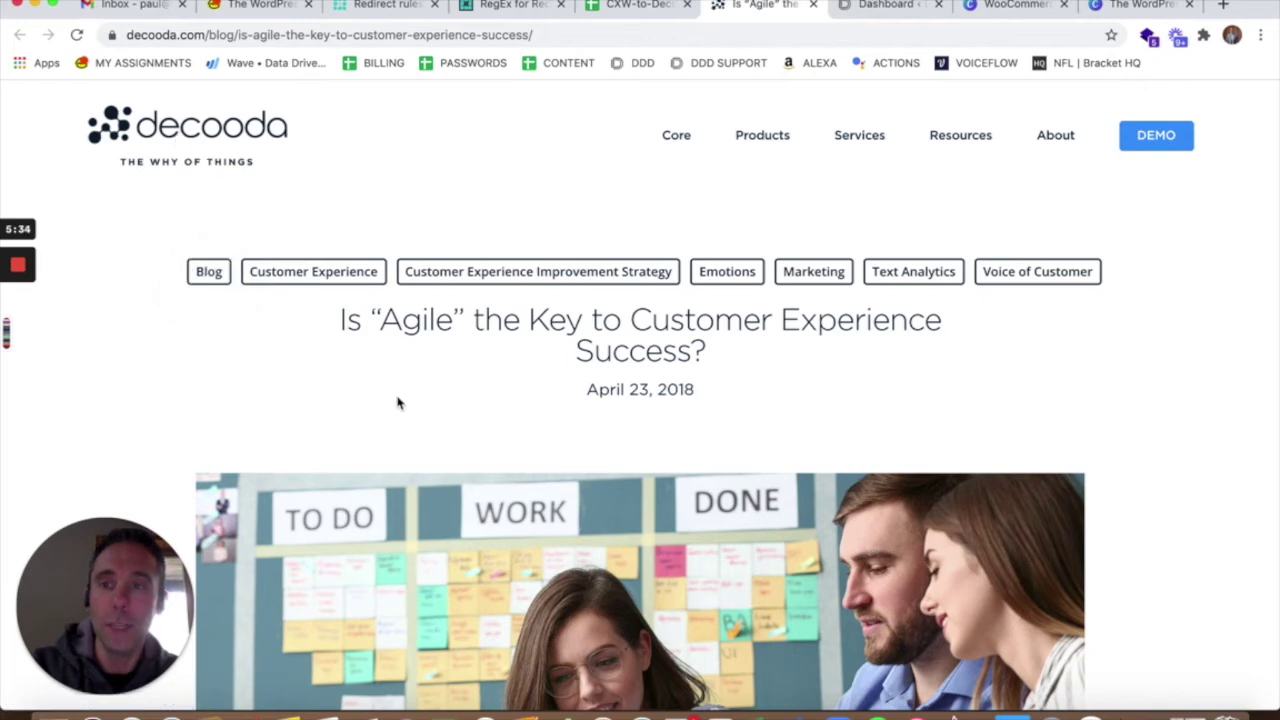
# Step: Look through the Decooda blog article on agile and customer experience success, and return to the CXW-to-Decooda-Redirects spreadsheet
pyautogui.scroll(-8, 397, 403)
pyautogui.scroll(-15, 393, 405)
pyautogui.scroll(-12, 516, 354)
pyautogui.scroll(-2, 510, 356)
pyautogui.scroll(20, 511, 354)
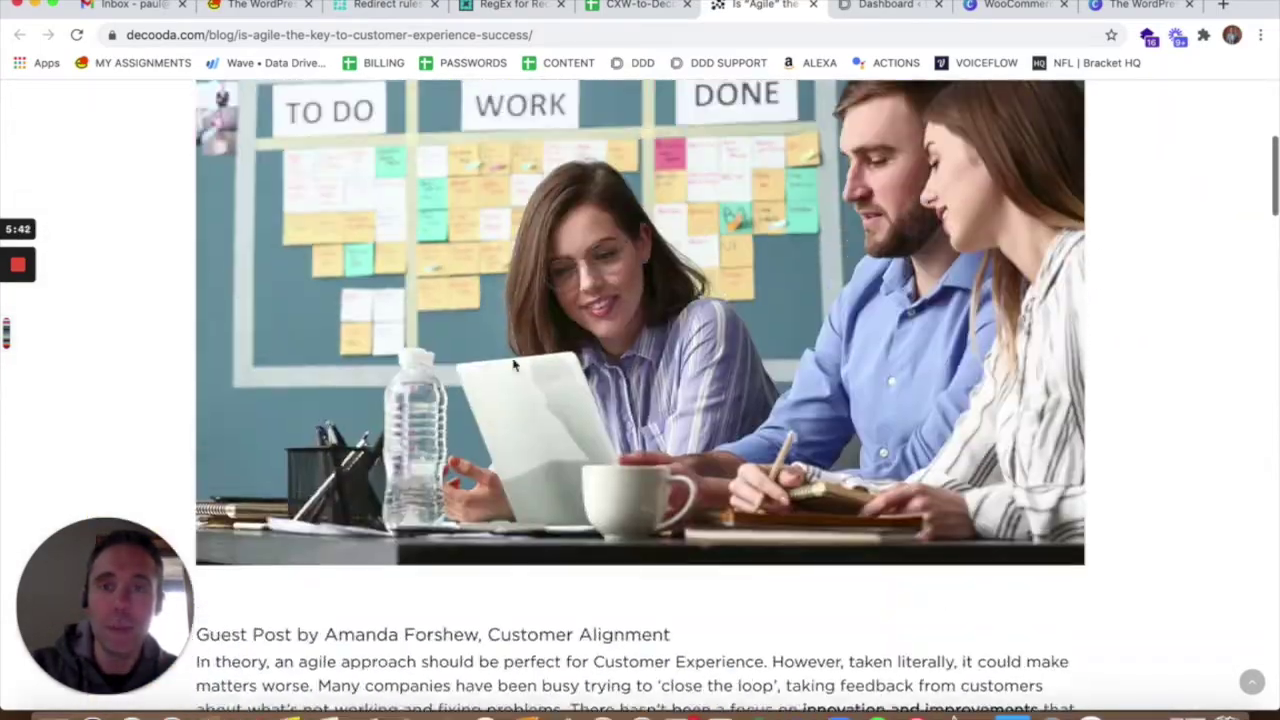
pyautogui.scroll(5, 514, 365)
pyautogui.click(626, 10)
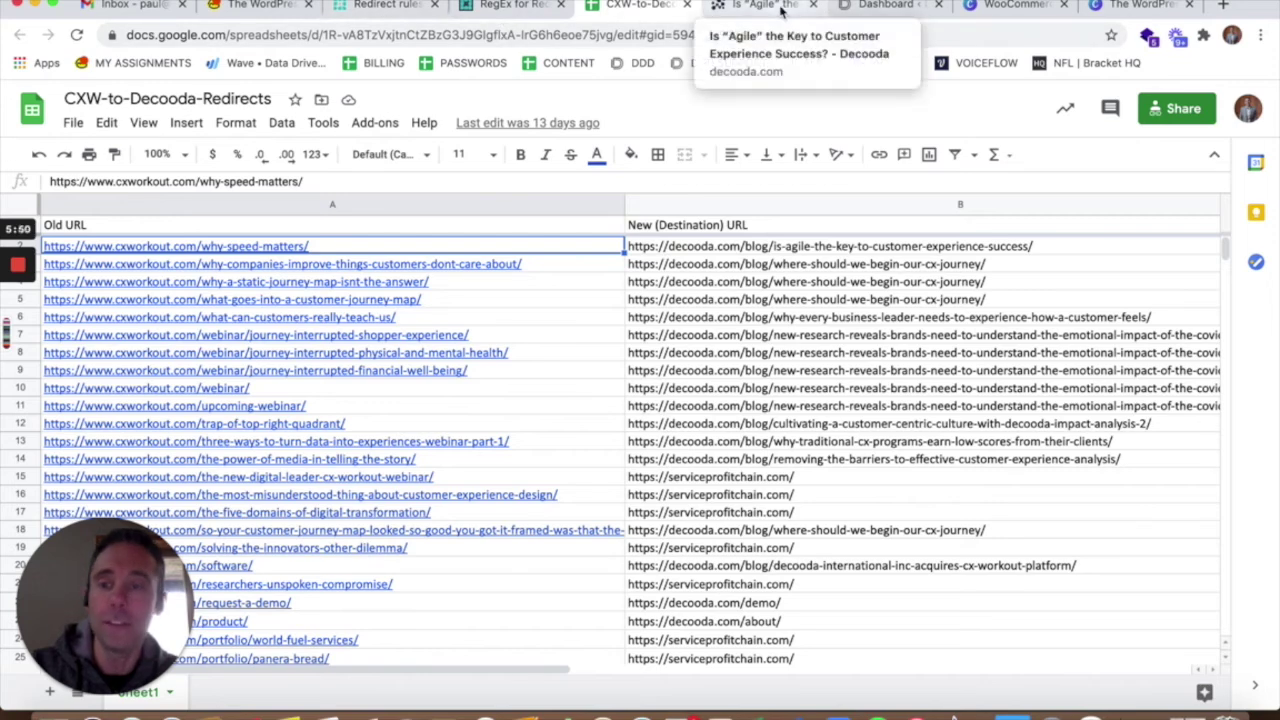
pyautogui.click(115, 693)
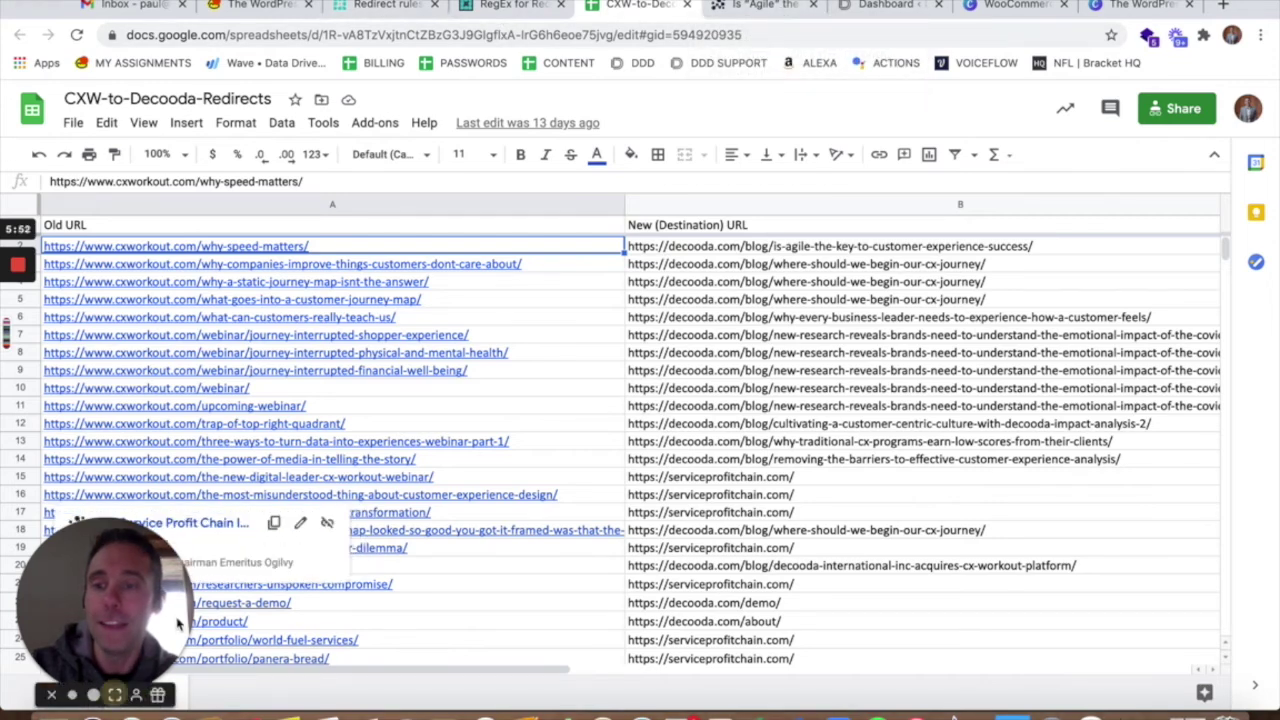